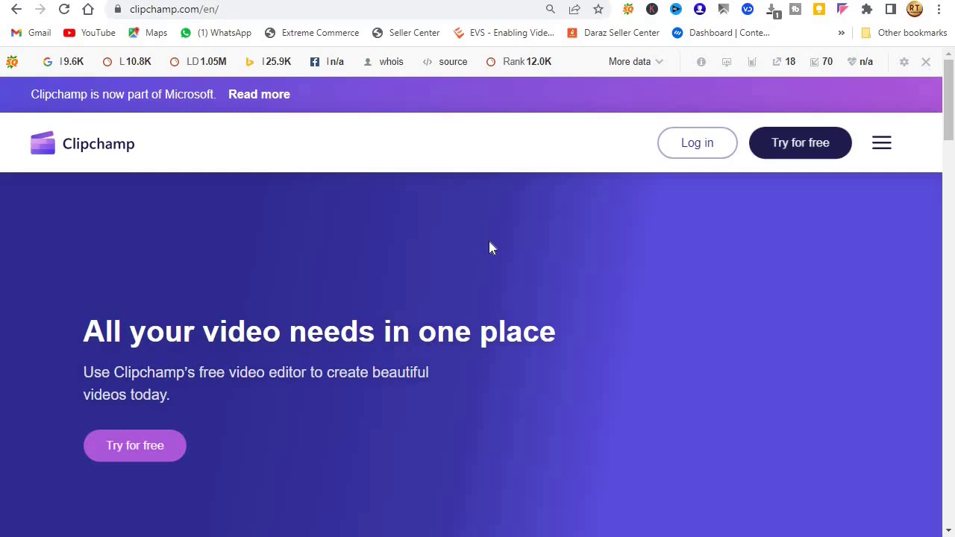
Look through the Clipchamp landing page, from the header down to the user testimonials and back.
{"action": "left_click", "coordinate": [926, 62]}
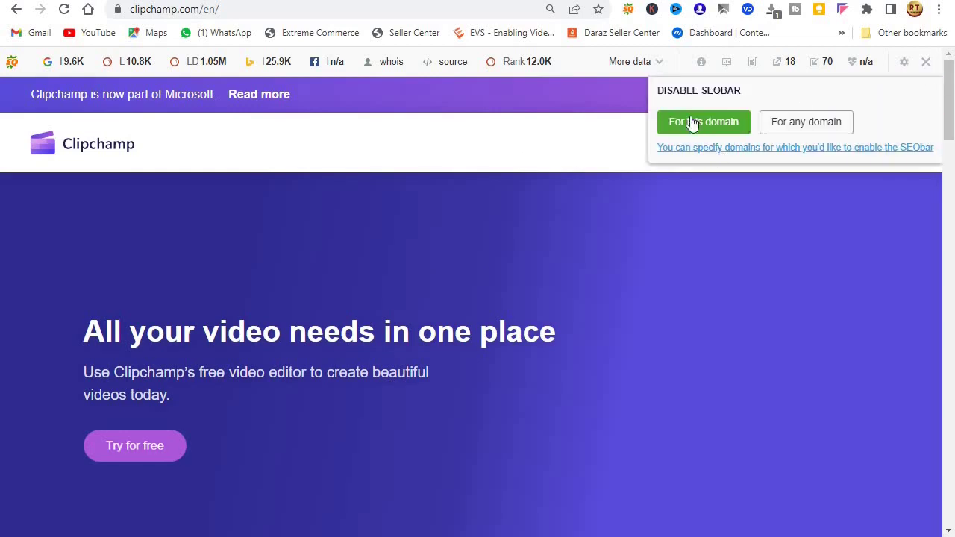
{"action": "left_click", "coordinate": [759, 308]}
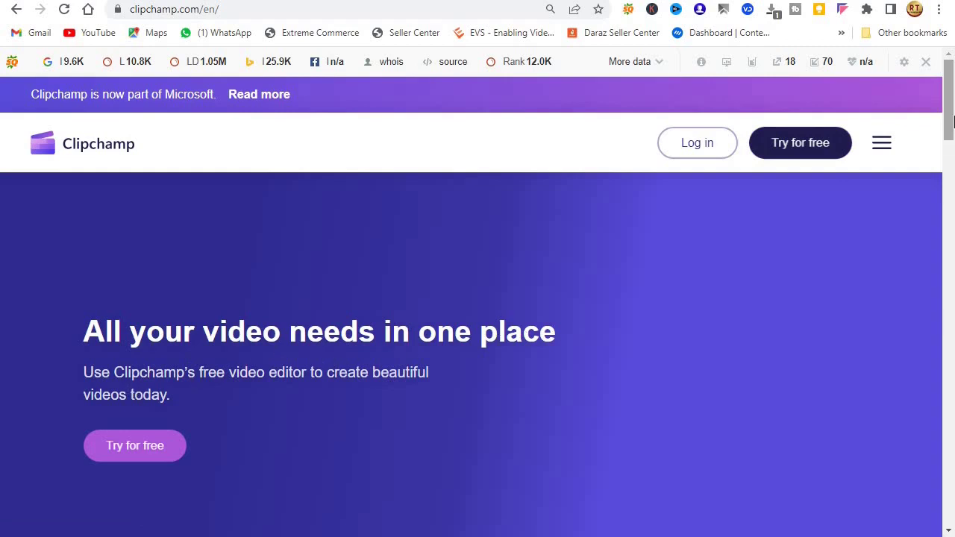
{"action": "left_click", "coordinate": [951, 191]}
{"action": "scroll", "coordinate": [940, 251], "scroll_direction": "down", "scroll_amount": 13}
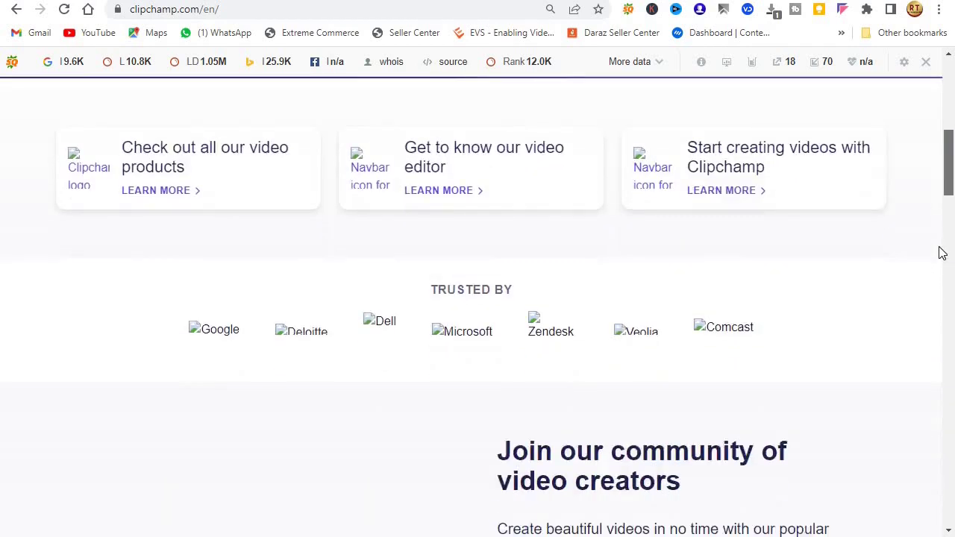
{"action": "scroll", "coordinate": [939, 428], "scroll_direction": "down", "scroll_amount": 10}
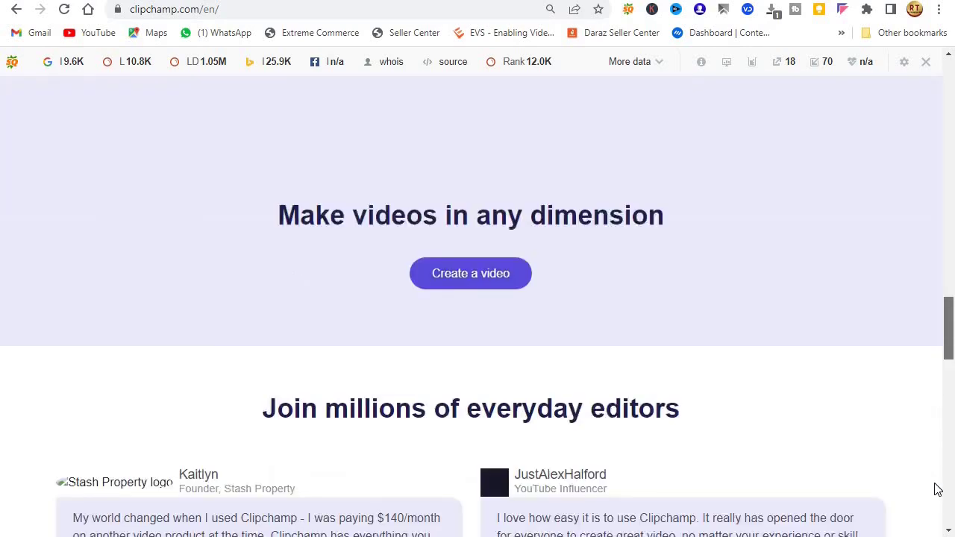
{"action": "left_click_drag", "start_coordinate": [951, 374], "coordinate": [951, 236]}
{"action": "scroll", "coordinate": [810, 218], "scroll_direction": "up", "scroll_amount": 10}
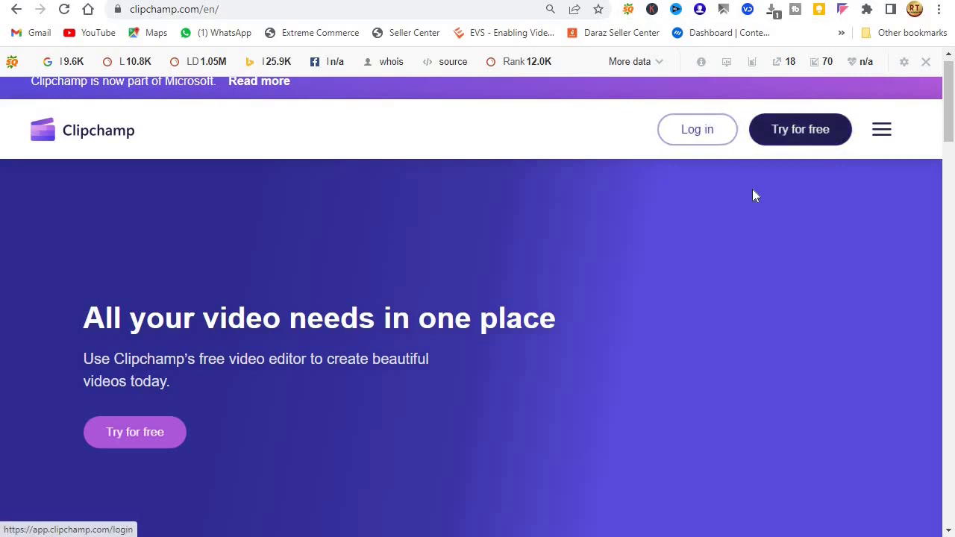
Sign up for Clipchamp for free with the listed Google account and disable the SEObar for this domain.
{"action": "left_click", "coordinate": [810, 127]}
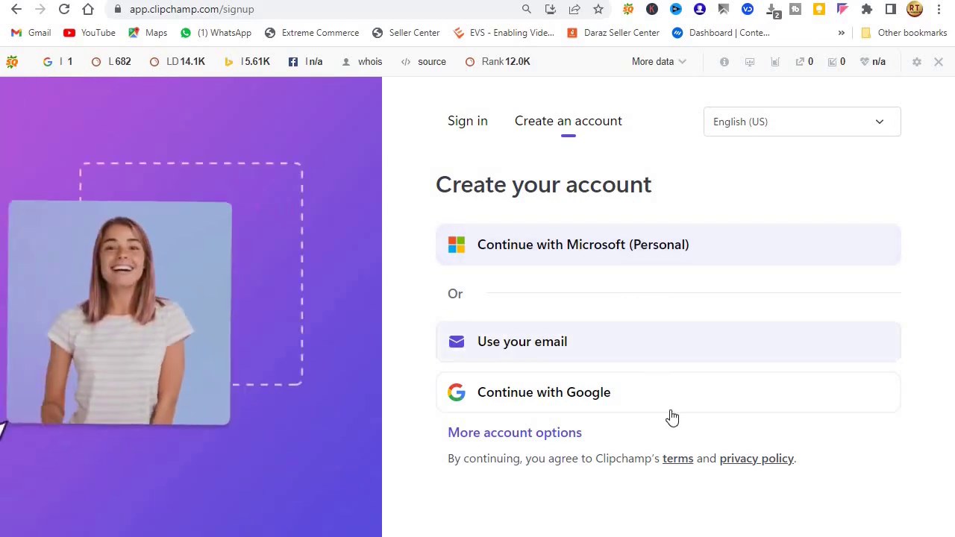
{"action": "left_click", "coordinate": [603, 401]}
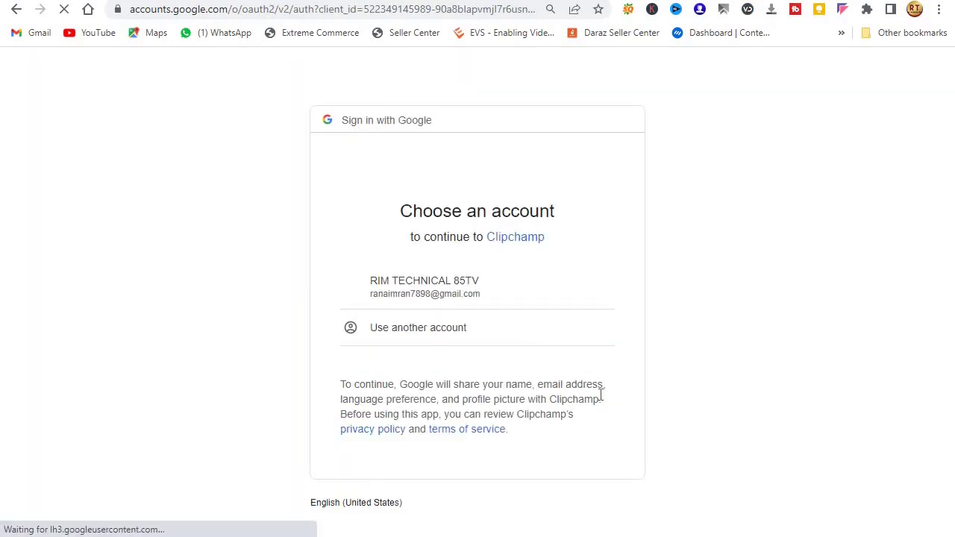
{"action": "left_click", "coordinate": [399, 289]}
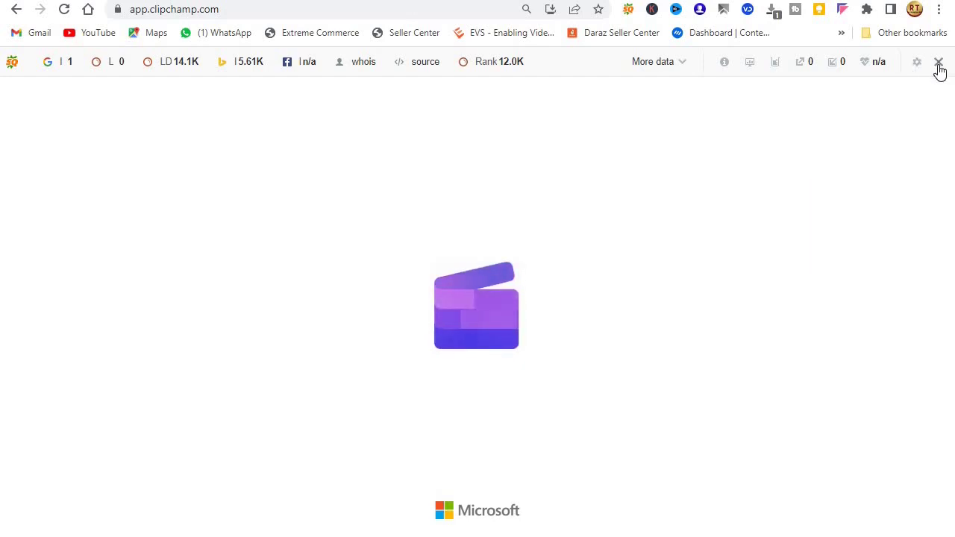
{"action": "left_click", "coordinate": [939, 63]}
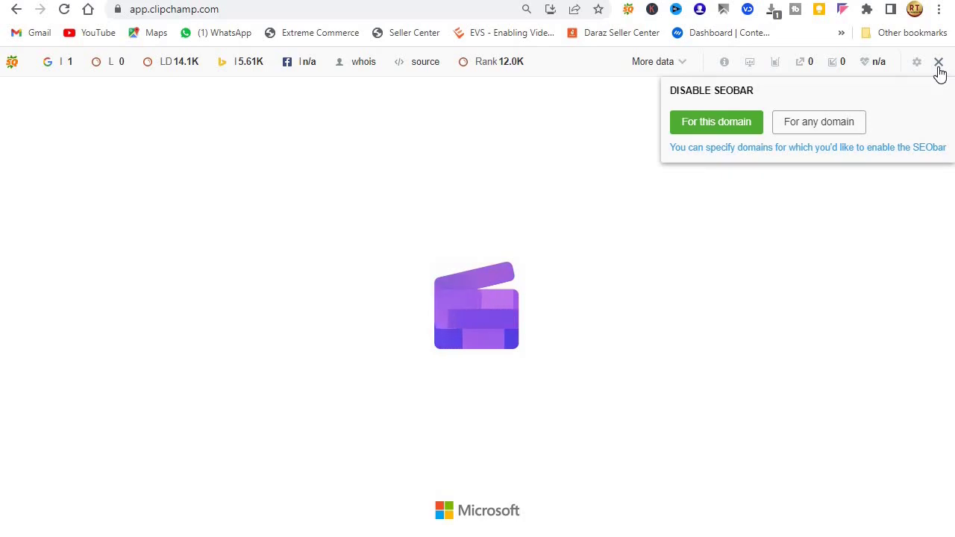
{"action": "left_click", "coordinate": [694, 123]}
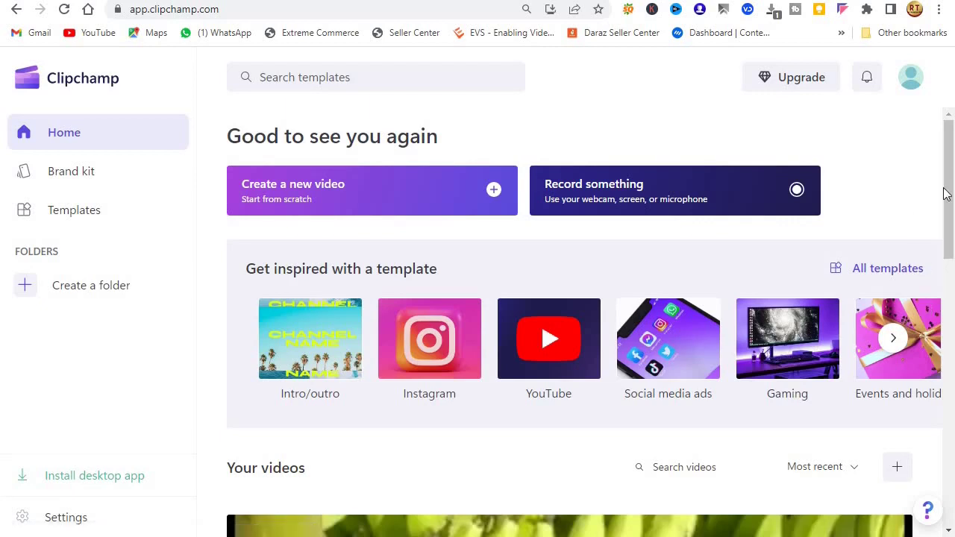
Look over the Clipchamp home page and browse its template categories as far as Facebook ads, Sales outreach and Travel.
{"action": "scroll", "coordinate": [953, 290], "scroll_direction": "down", "scroll_amount": 5}
{"action": "left_click_drag", "start_coordinate": [953, 290], "coordinate": [949, 136]}
{"action": "left_click", "coordinate": [897, 338]}
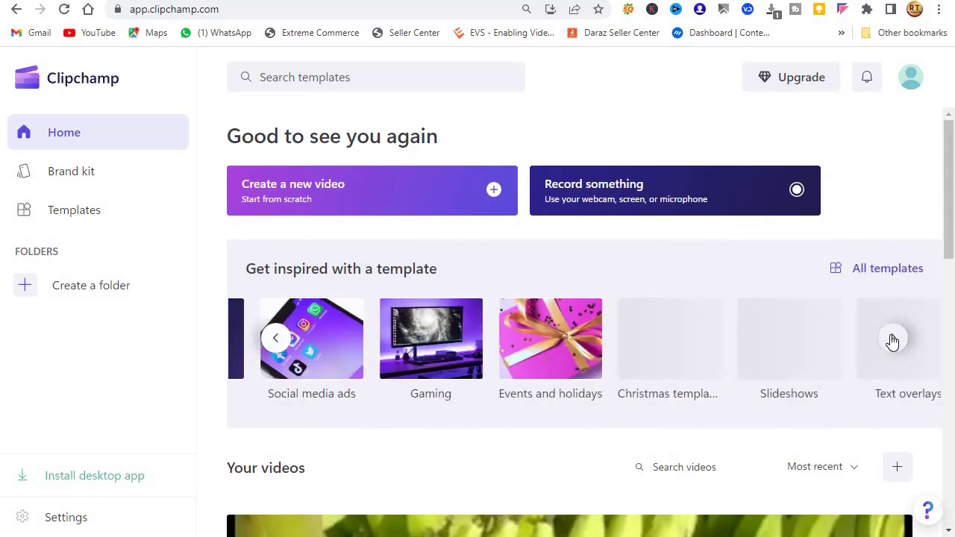
{"action": "left_click", "coordinate": [893, 341]}
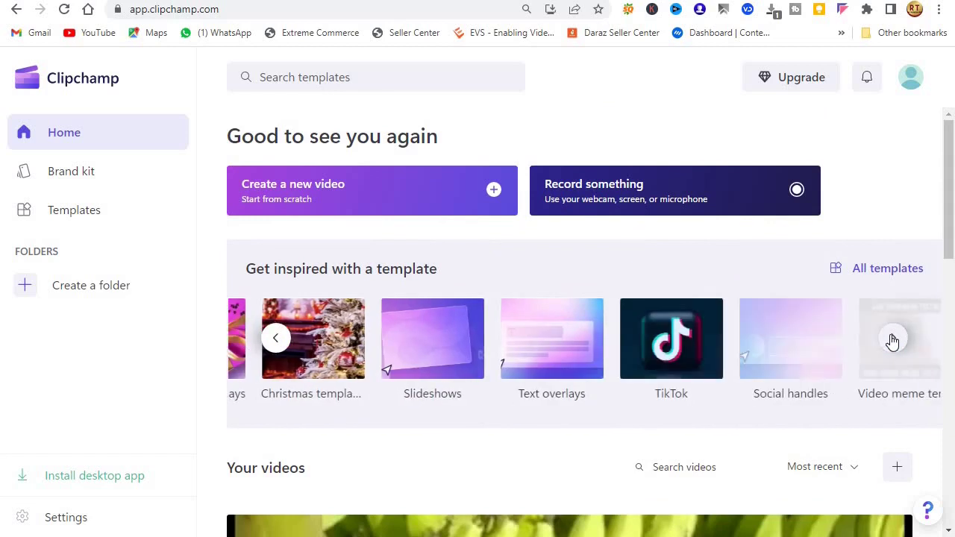
{"action": "left_click", "coordinate": [893, 340]}
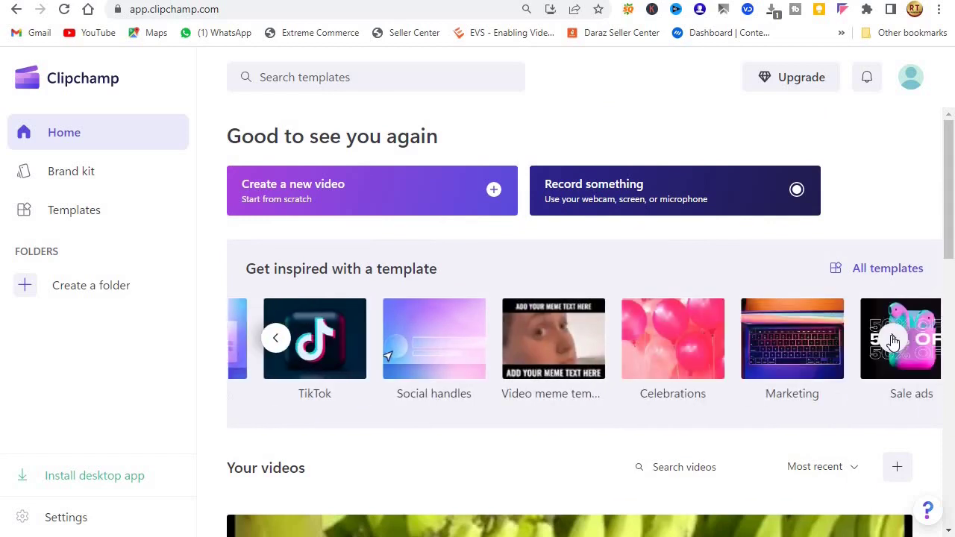
{"action": "left_click", "coordinate": [893, 341]}
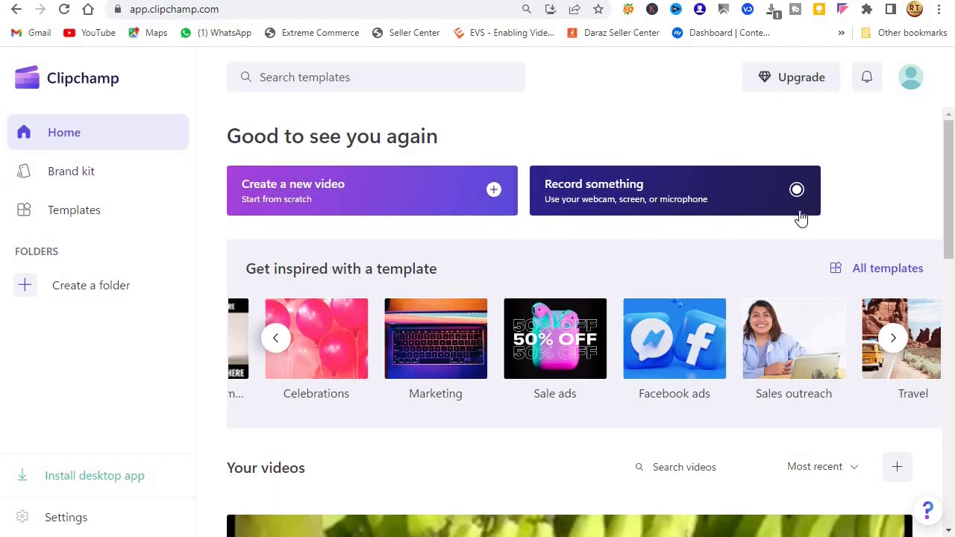
Create a new video from scratch and import the two 2022-11-27 .mkv recordings and the youtube intro 2 video.
{"action": "left_click", "coordinate": [492, 192]}
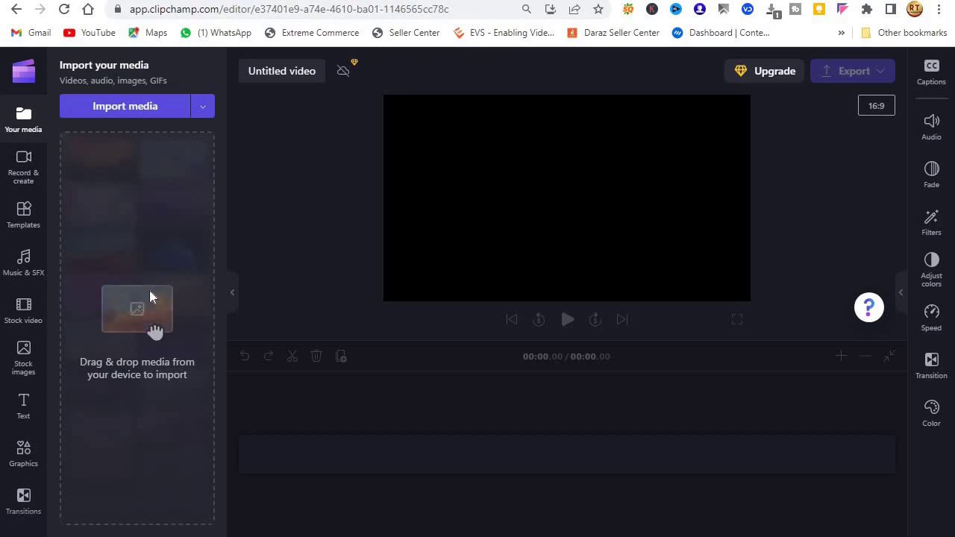
{"action": "left_click", "coordinate": [169, 102]}
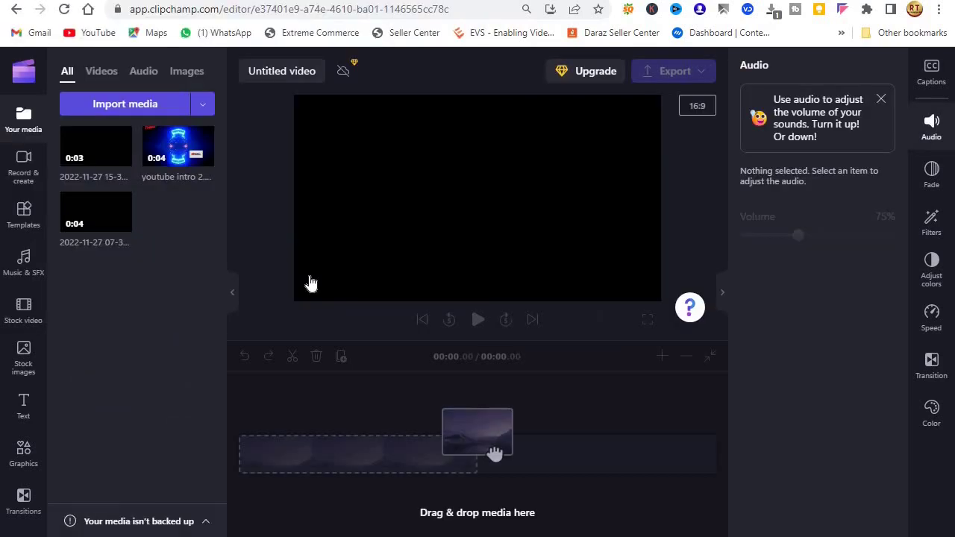
{"action": "mouse_move", "coordinate": [104, 188]}
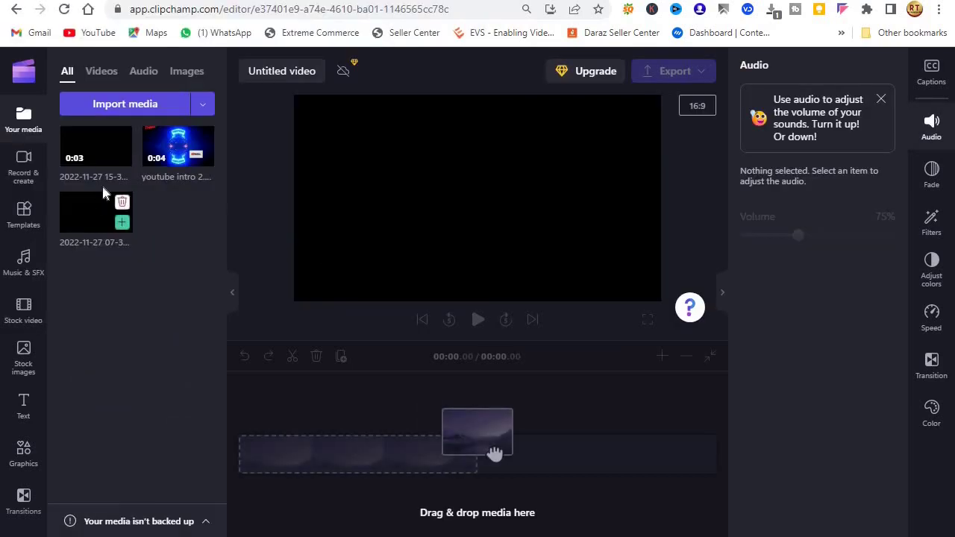
{"action": "mouse_move", "coordinate": [103, 156]}
{"action": "left_click_drag", "start_coordinate": [97, 149], "coordinate": [288, 453]}
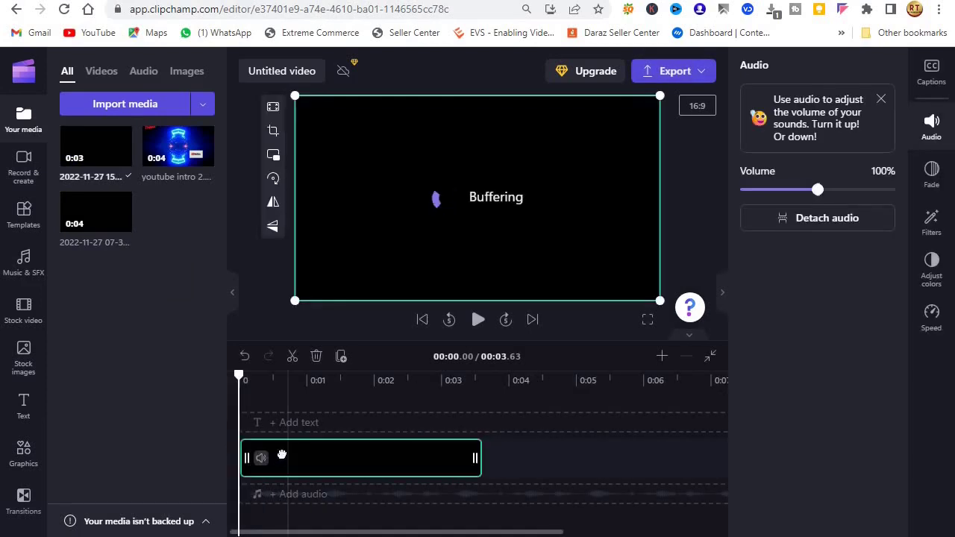
{"action": "left_click", "coordinate": [266, 456]}
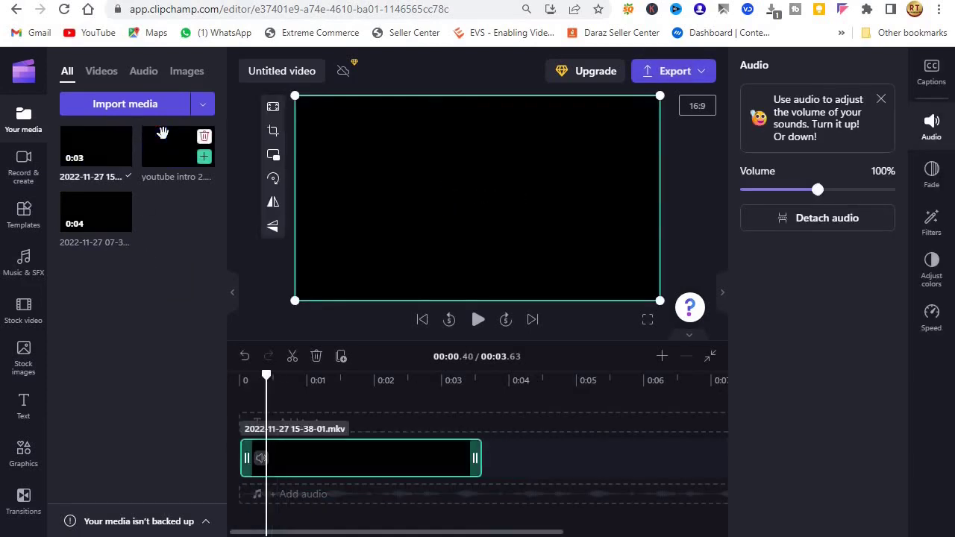
{"action": "left_click_drag", "start_coordinate": [149, 143], "coordinate": [493, 463]}
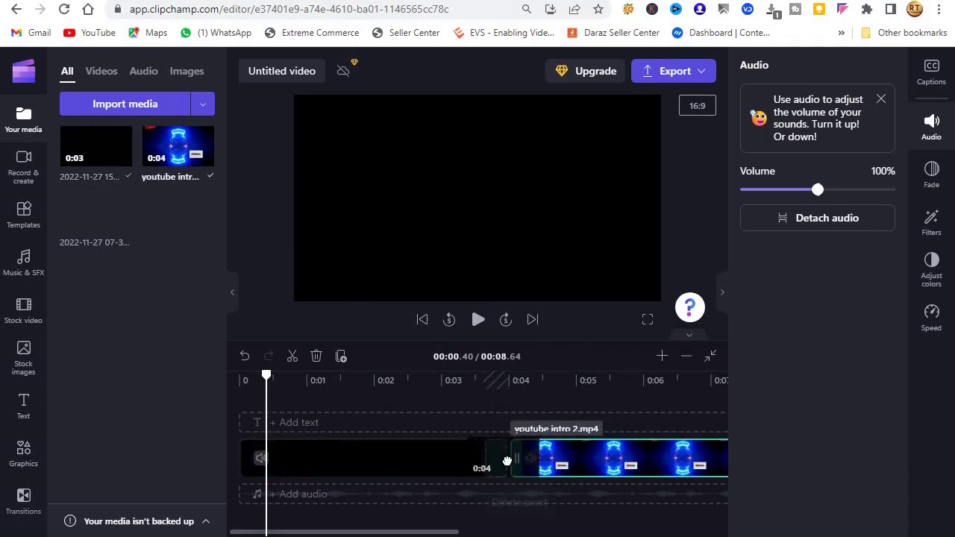
{"action": "left_click", "coordinate": [490, 466]}
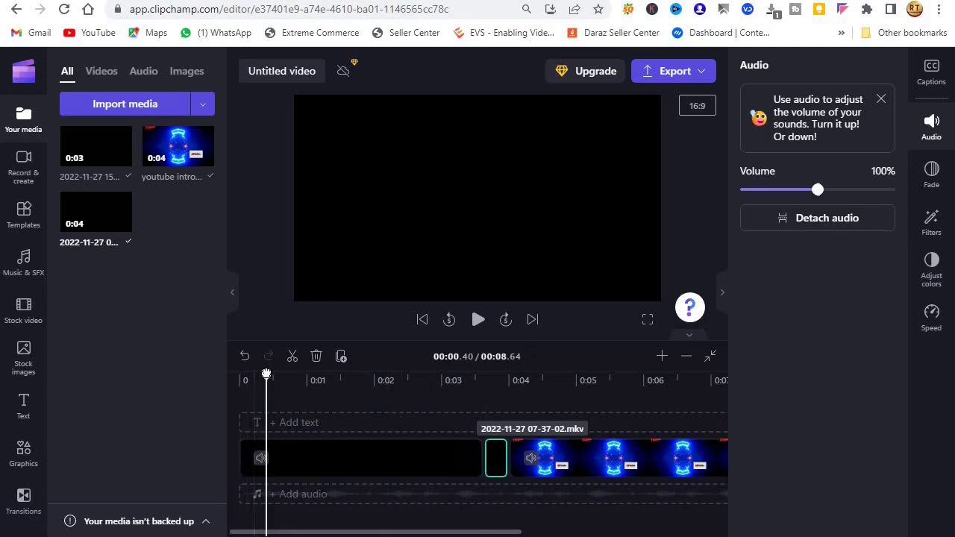
Play the assembled video from near its beginning into the youtube intro clip, and pause the preview there.
{"action": "left_click_drag", "start_coordinate": [264, 386], "coordinate": [245, 386]}
{"action": "left_click", "coordinate": [479, 321]}
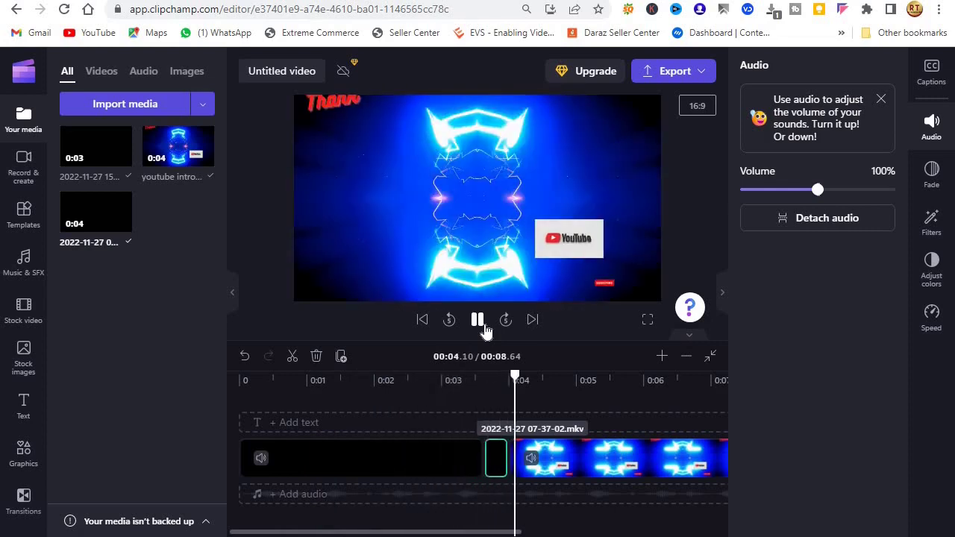
{"action": "left_click", "coordinate": [480, 322]}
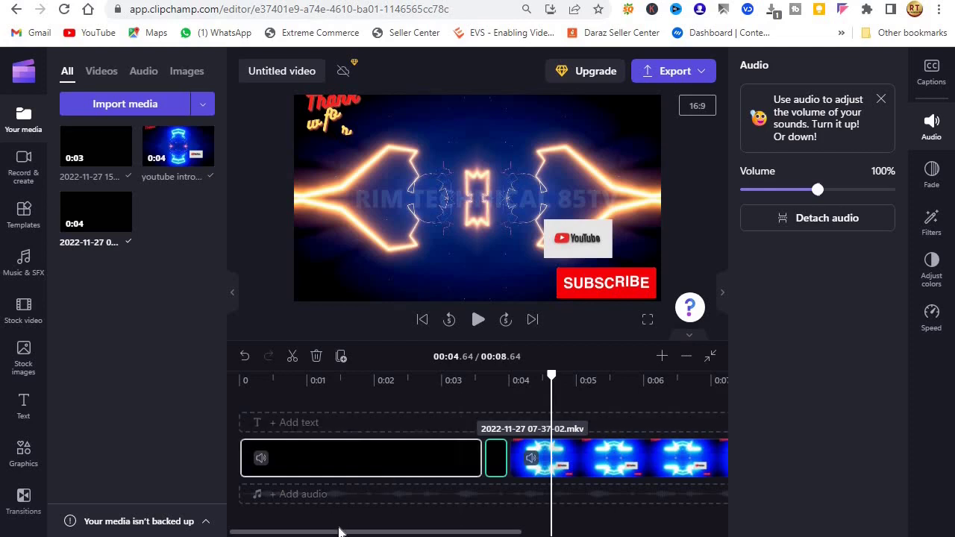
Split the youtube intro 2.mp4 clip at 00:05.52 and select its second piece.
{"action": "left_click_drag", "start_coordinate": [350, 531], "coordinate": [461, 527]}
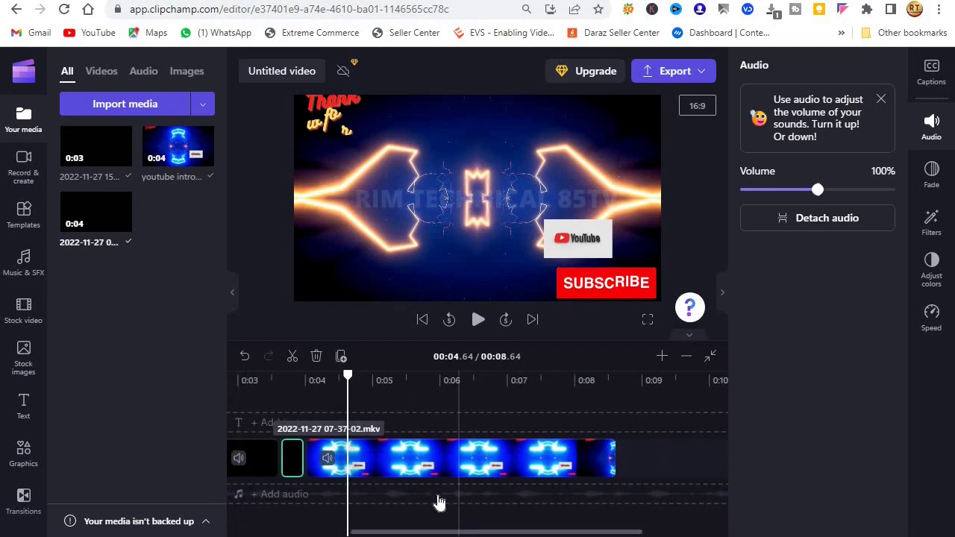
{"action": "left_click", "coordinate": [408, 452]}
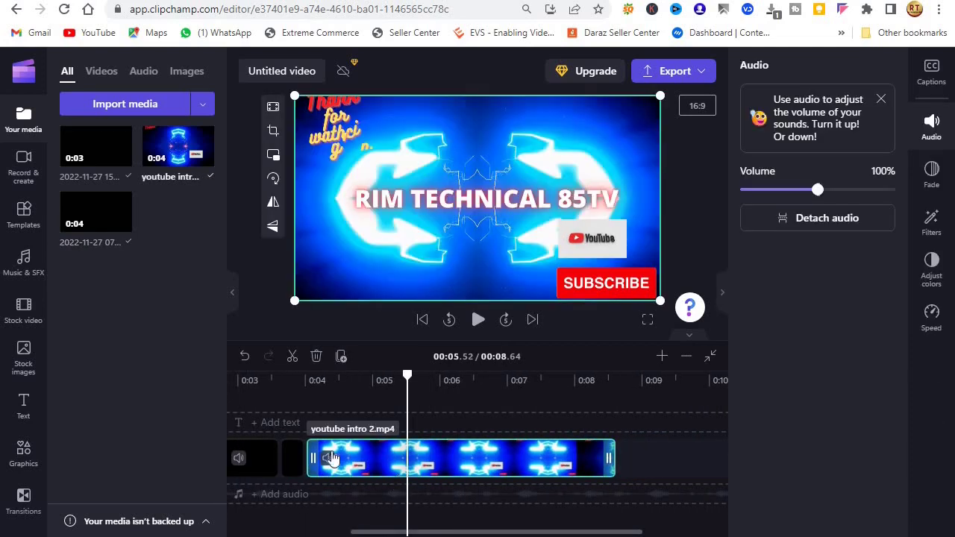
{"action": "left_click", "coordinate": [292, 357]}
{"action": "left_click", "coordinate": [383, 470]}
{"action": "left_click", "coordinate": [545, 444]}
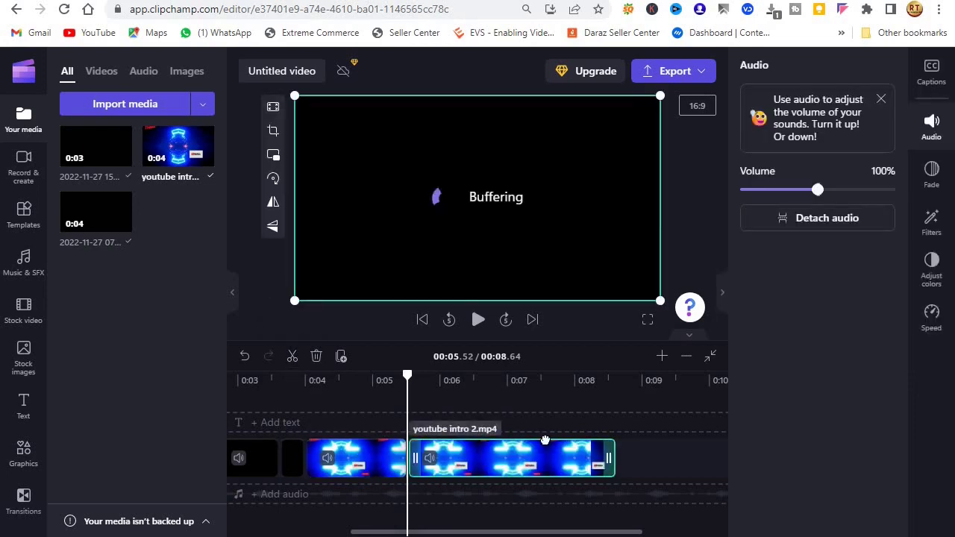
Adjust the start of the second youtube intro 2.mp4 piece, leaving a short gap after the first piece.
{"action": "left_click", "coordinate": [358, 454]}
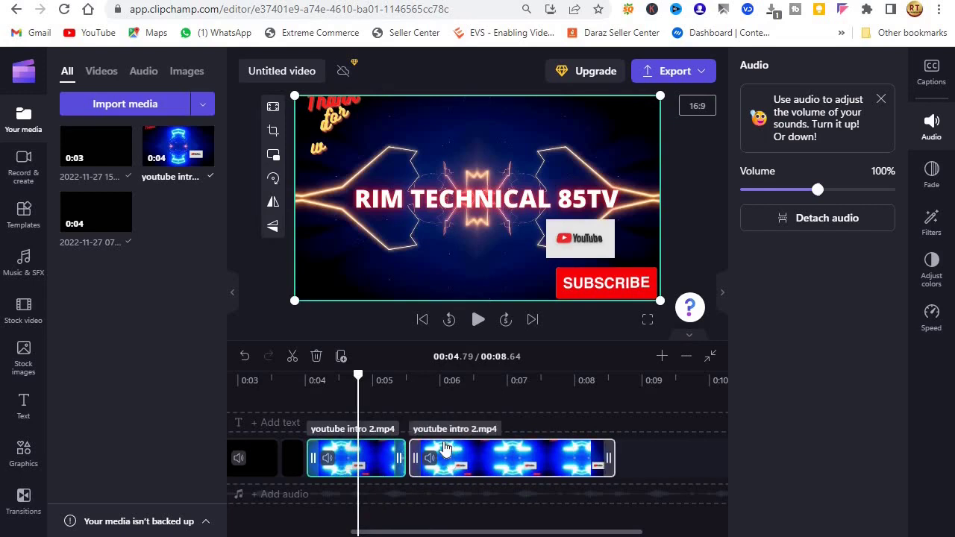
{"action": "left_click_drag", "start_coordinate": [414, 449], "coordinate": [445, 448]}
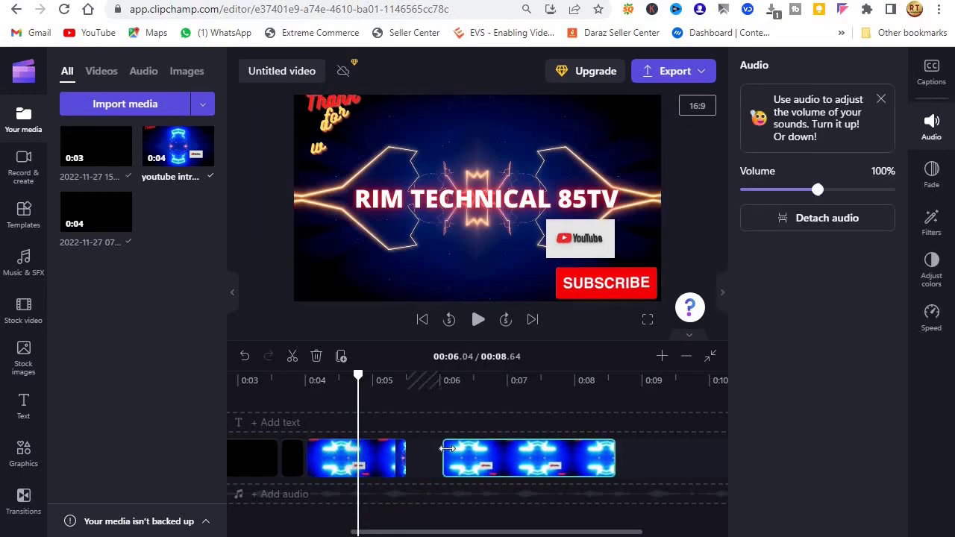
{"action": "key", "text": "ctrl+z"}
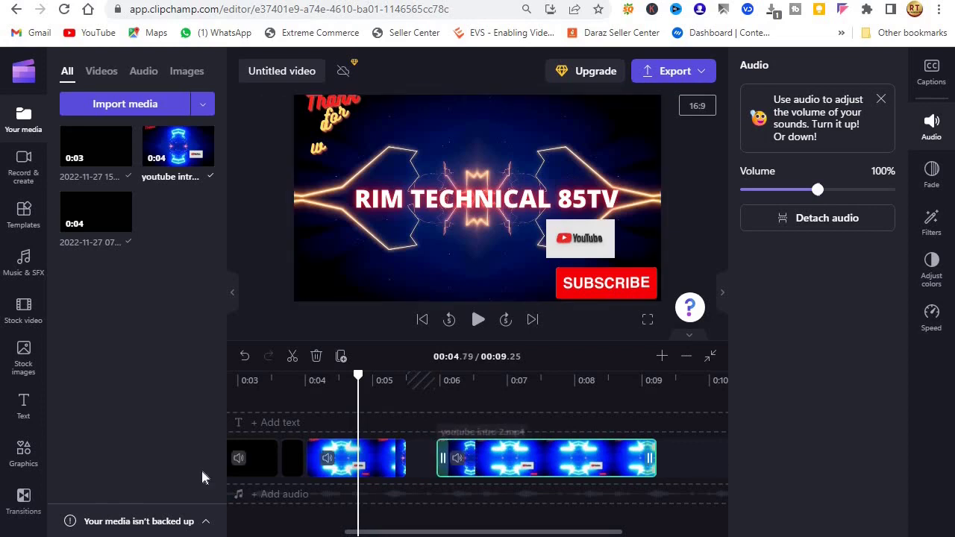
{"action": "left_click", "coordinate": [298, 476]}
{"action": "left_click_drag", "start_coordinate": [293, 478], "coordinate": [403, 450]}
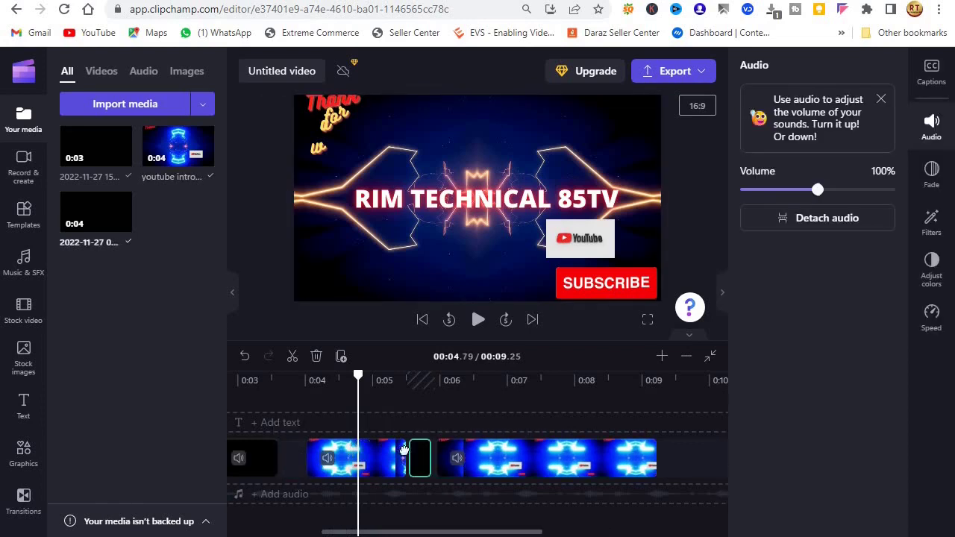
{"action": "left_click", "coordinate": [497, 464]}
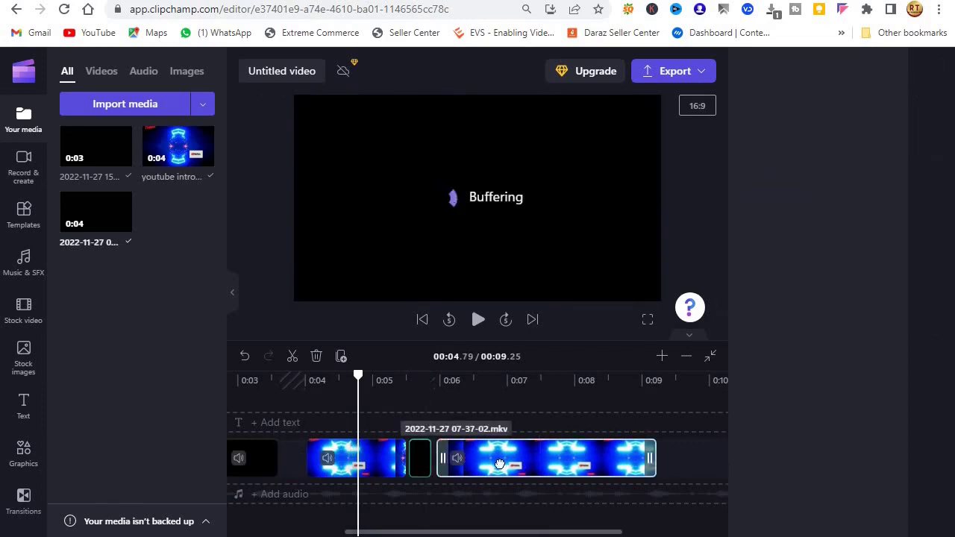
{"action": "left_click_drag", "start_coordinate": [490, 468], "coordinate": [441, 457]}
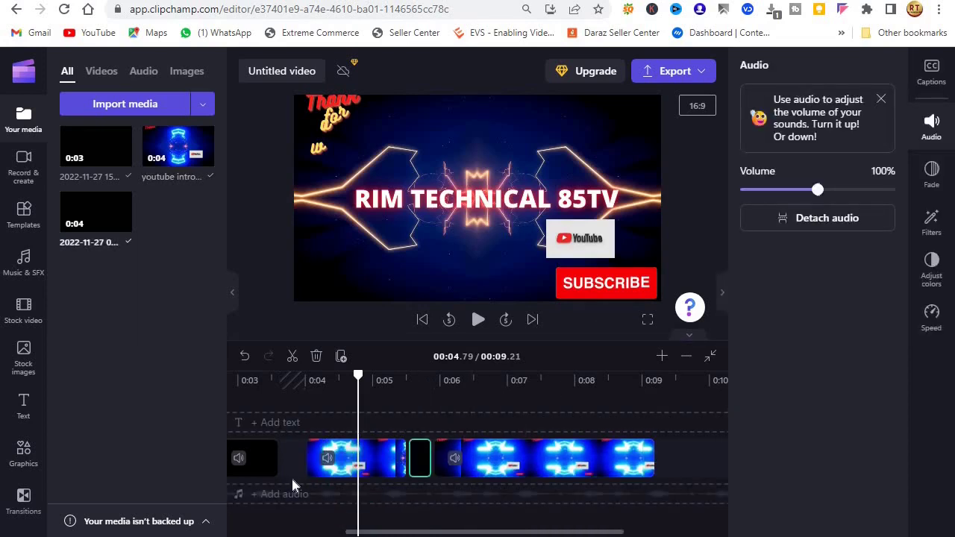
{"action": "left_click", "coordinate": [257, 457]}
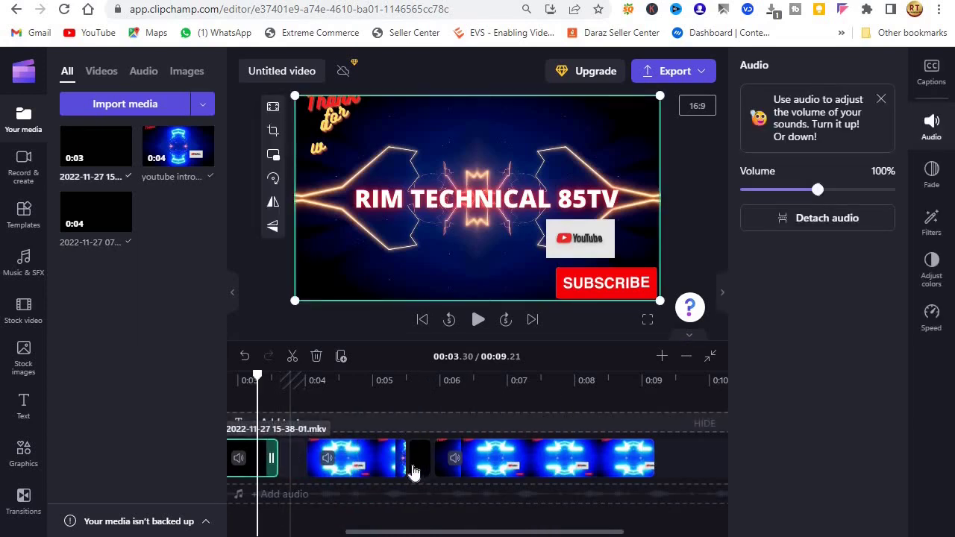
{"action": "left_click_drag", "start_coordinate": [420, 457], "coordinate": [282, 455]}
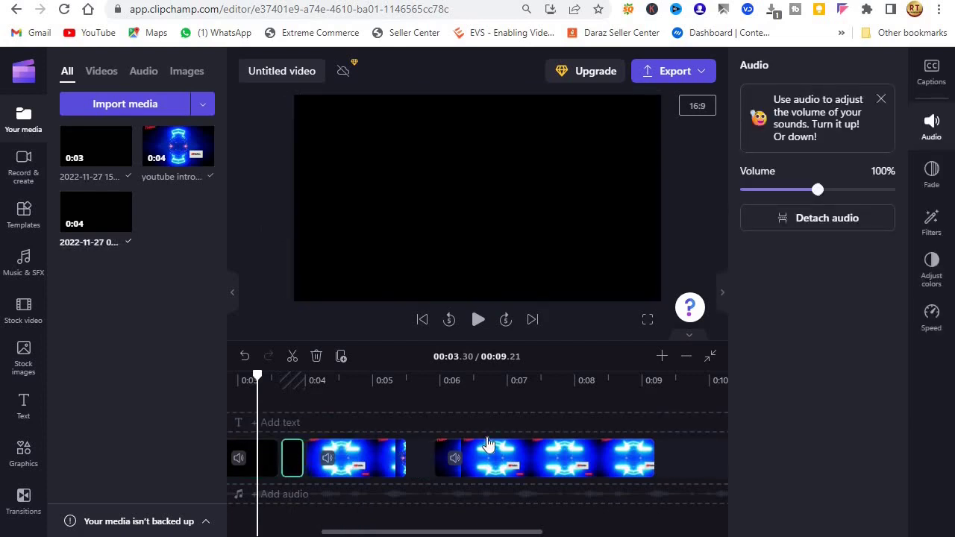
{"action": "left_click", "coordinate": [515, 459]}
{"action": "left_click_drag", "start_coordinate": [477, 459], "coordinate": [320, 481]}
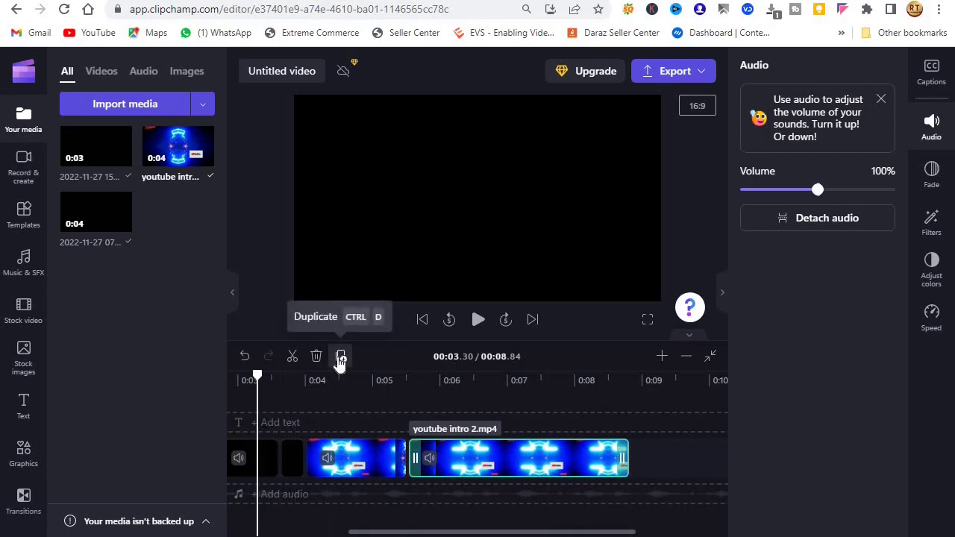
Mute the first youtube intro 2.mp4 piece, and duplicate that piece and delete the duplicate.
{"action": "left_click", "coordinate": [331, 457]}
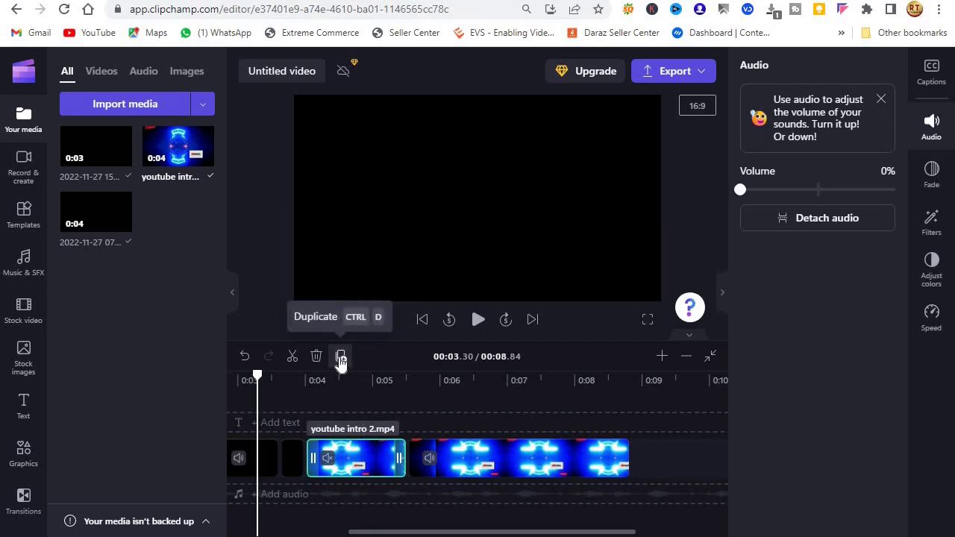
{"action": "left_click", "coordinate": [340, 358]}
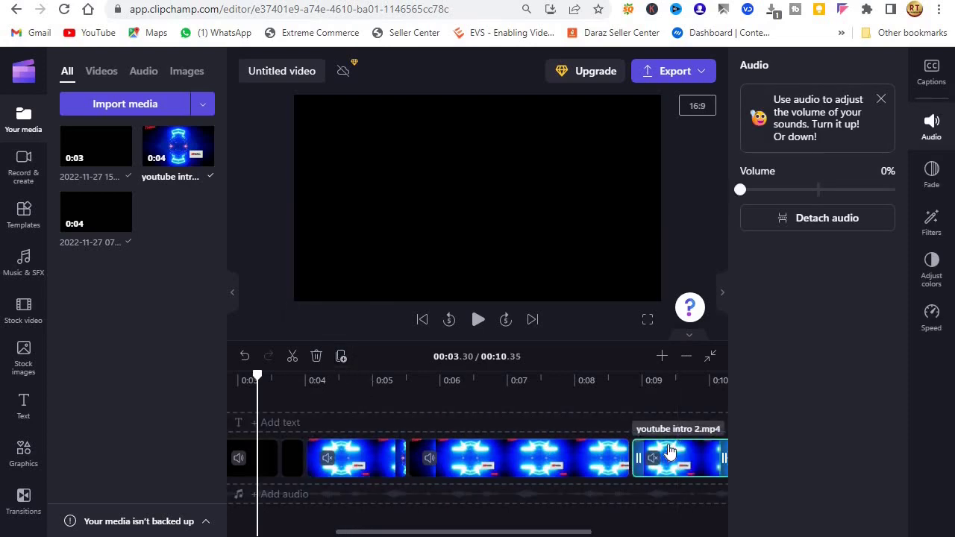
{"action": "key", "text": "Delete"}
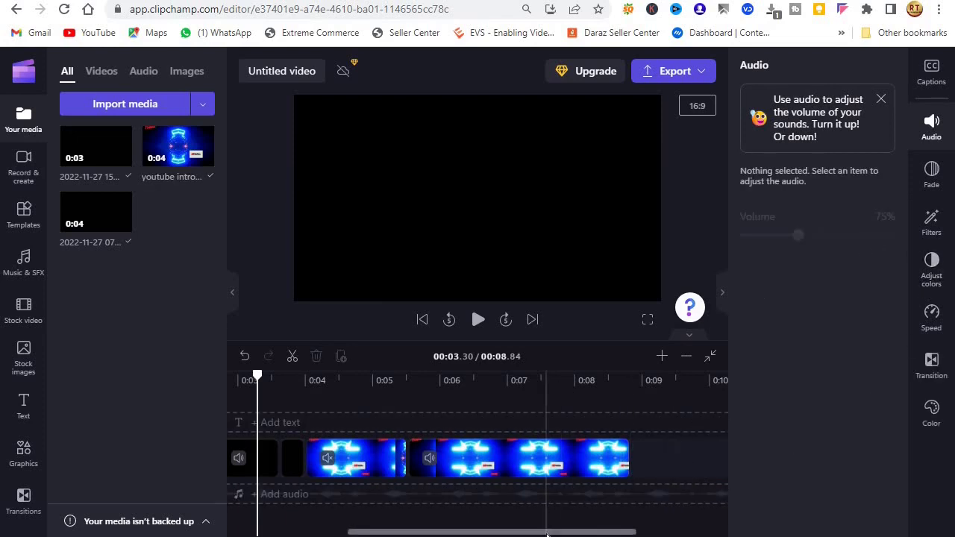
Preview the free music track Somewhere In The Mountains and add it to the timeline.
{"action": "left_click_drag", "start_coordinate": [547, 533], "coordinate": [473, 534]}
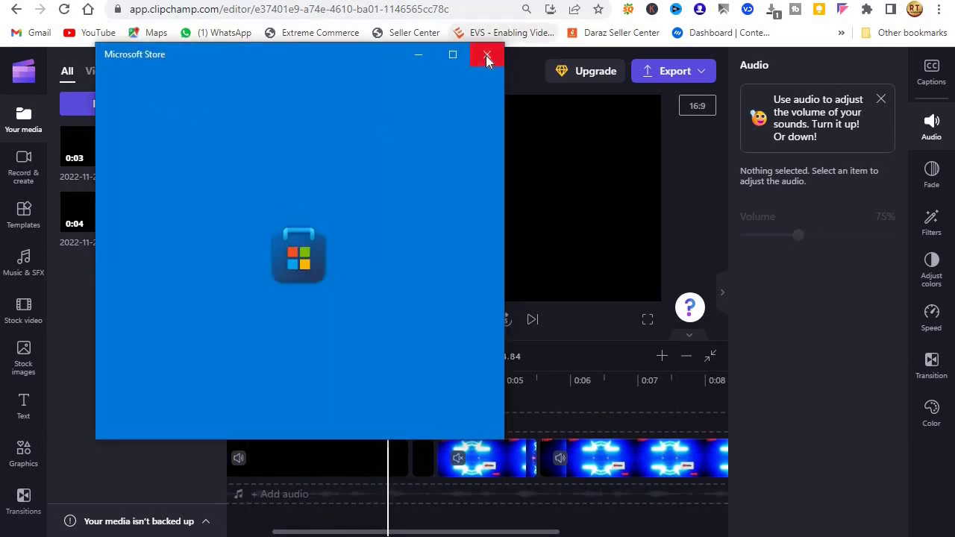
{"action": "left_click", "coordinate": [487, 55]}
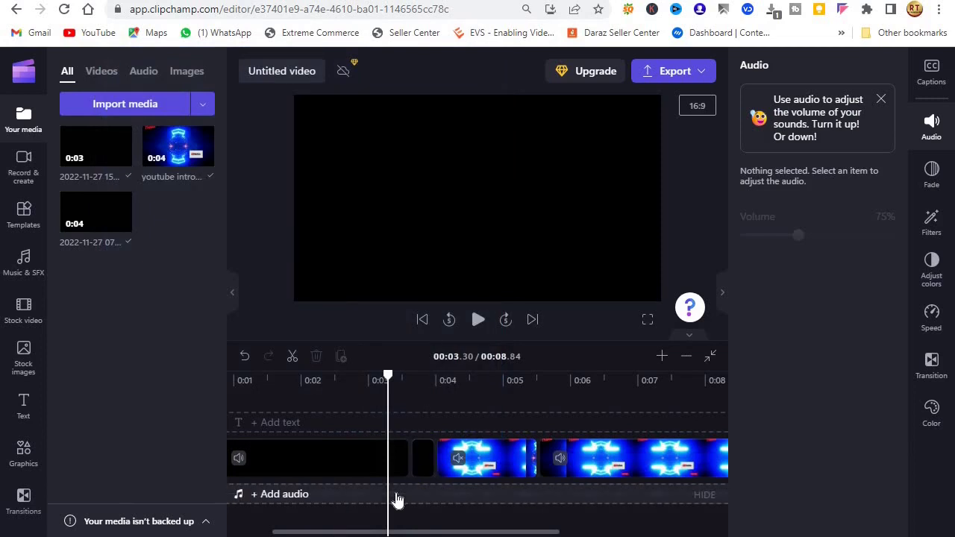
{"action": "left_click", "coordinate": [280, 495]}
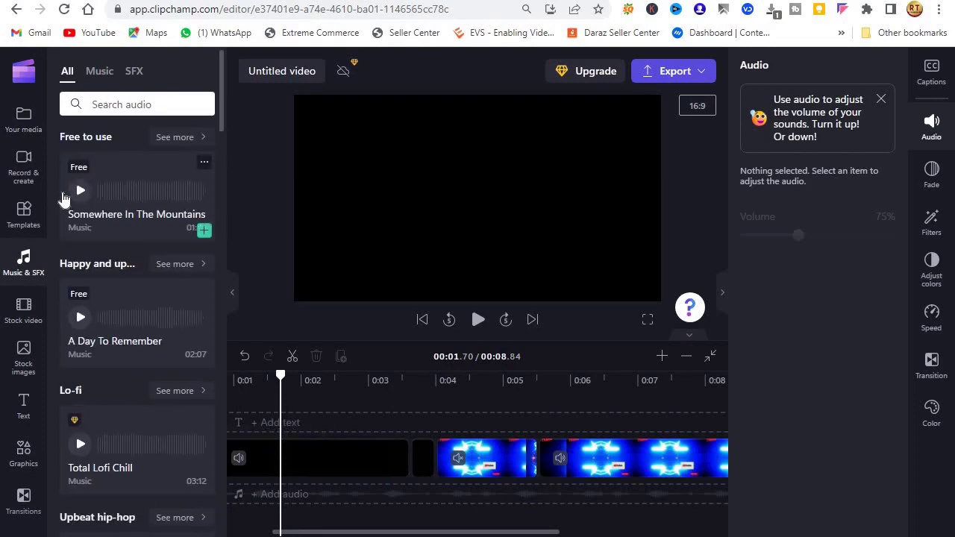
{"action": "left_click", "coordinate": [79, 191]}
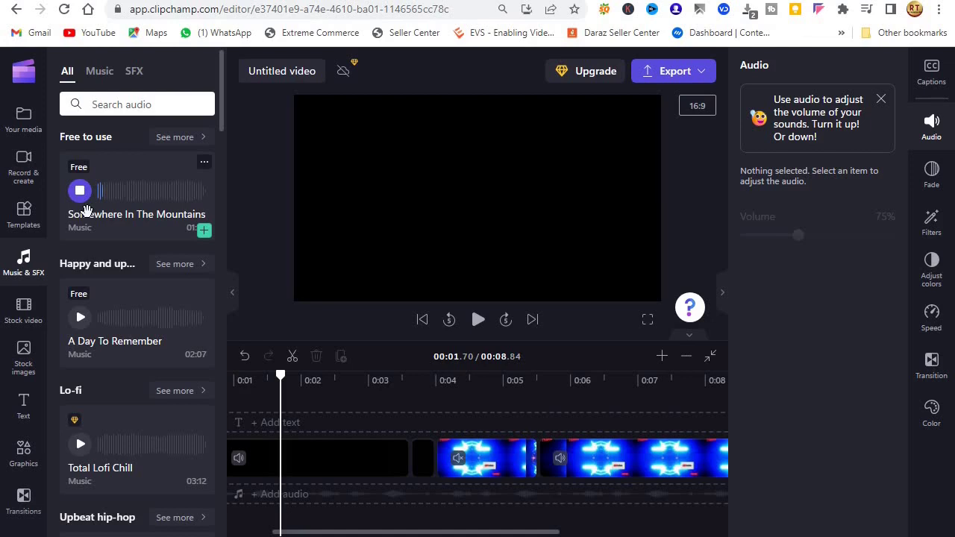
{"action": "left_click", "coordinate": [79, 191]}
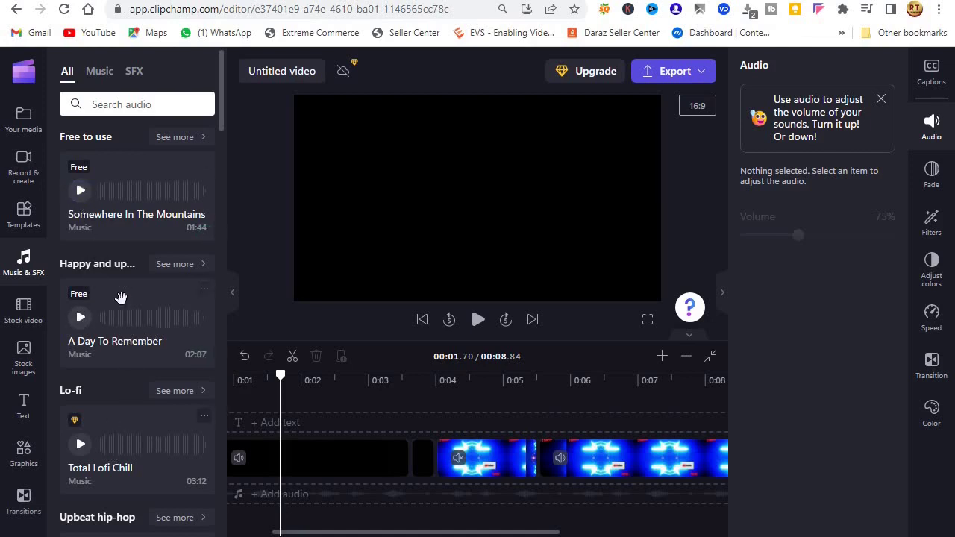
{"action": "left_click", "coordinate": [80, 190]}
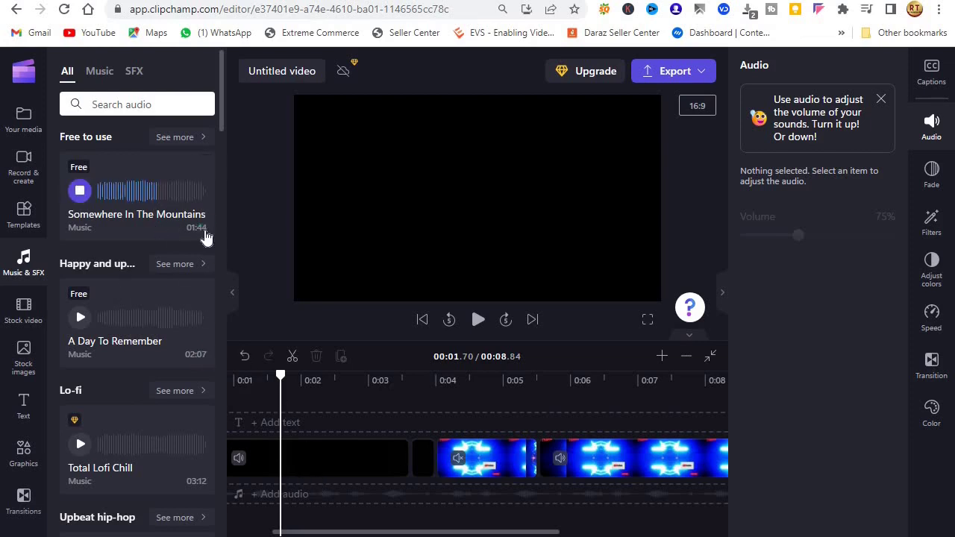
{"action": "left_click", "coordinate": [208, 231]}
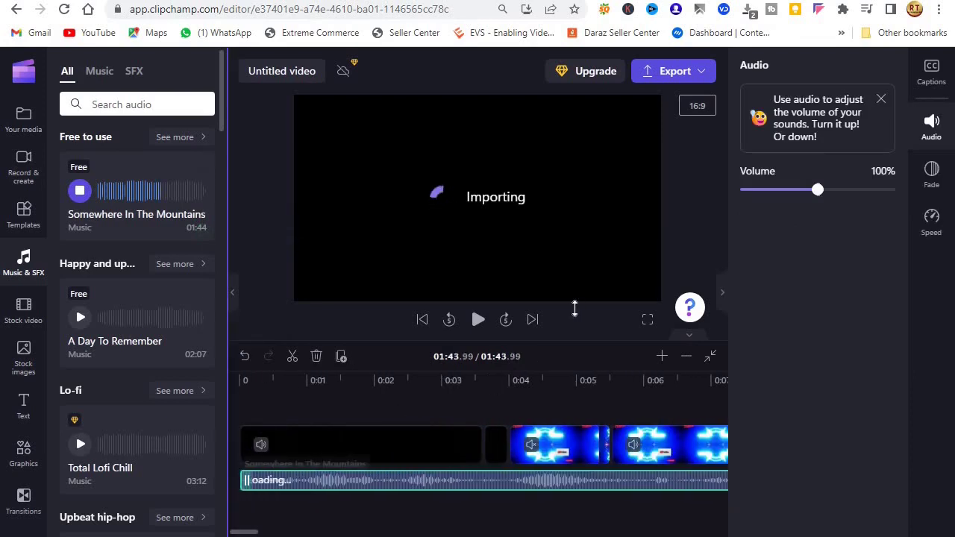
Trim the end of the Somewhere In The Mountains track back to 00:32.25.
{"action": "left_click", "coordinate": [473, 329]}
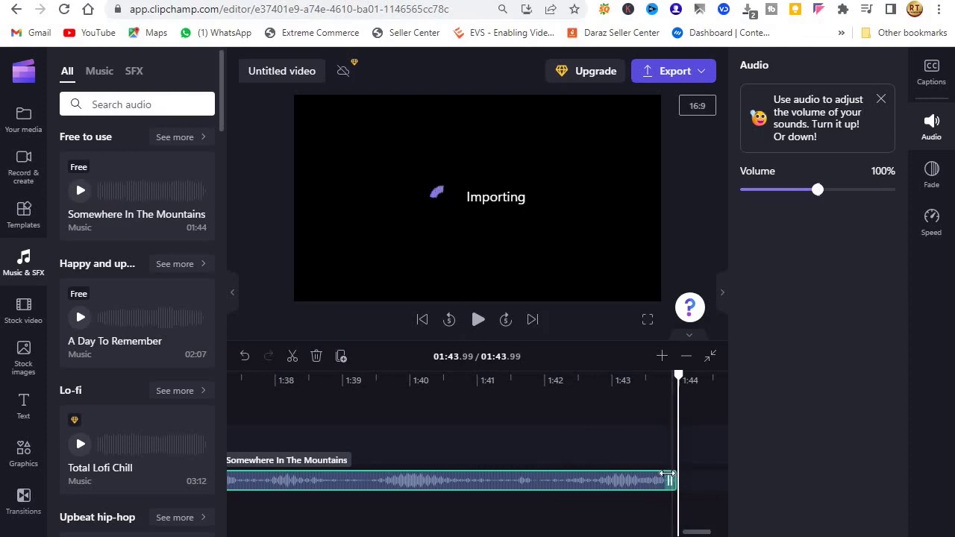
{"action": "left_click_drag", "start_coordinate": [463, 464], "coordinate": [174, 448]}
{"action": "mouse_move", "coordinate": [245, 431]}
{"action": "left_mouse_down"}
{"action": "mouse_move", "coordinate": [141, 398]}
{"action": "mouse_move", "coordinate": [189, 410]}
{"action": "mouse_move", "coordinate": [239, 447]}
{"action": "left_mouse_up"}
{"action": "scroll", "coordinate": [157, 397], "scroll_direction": "down", "scroll_amount": 4}
{"action": "scroll", "coordinate": [190, 410], "scroll_direction": "down", "scroll_amount": 2}
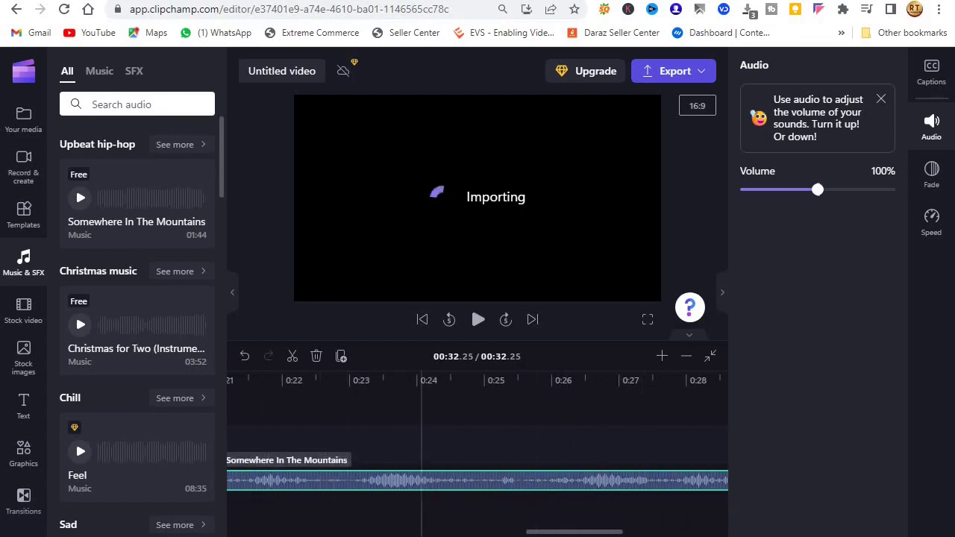
{"action": "left_click_drag", "start_coordinate": [533, 531], "coordinate": [437, 529]}
Split the Somewhere In The Mountains track at 00:15.46 and delete the part after the cut.
{"action": "left_click_drag", "start_coordinate": [411, 508], "coordinate": [297, 515]}
{"action": "left_click_drag", "start_coordinate": [478, 531], "coordinate": [308, 530]}
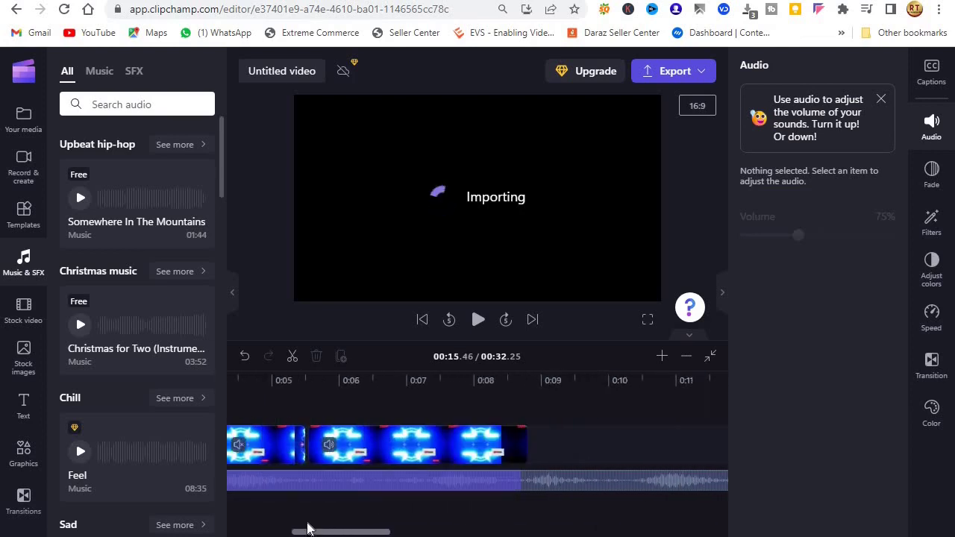
{"action": "left_click", "coordinate": [538, 485]}
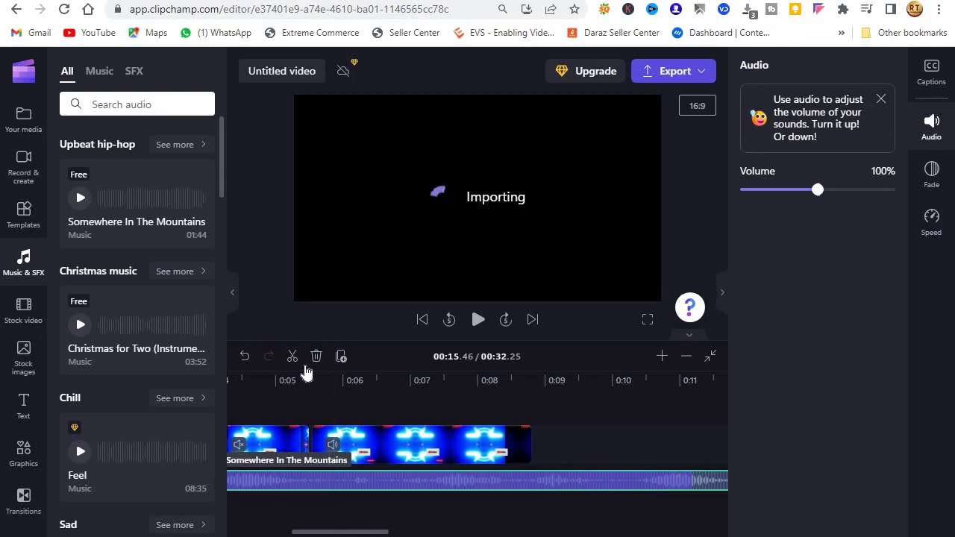
{"action": "scroll", "coordinate": [541, 488], "scroll_direction": "right", "scroll_amount": 5}
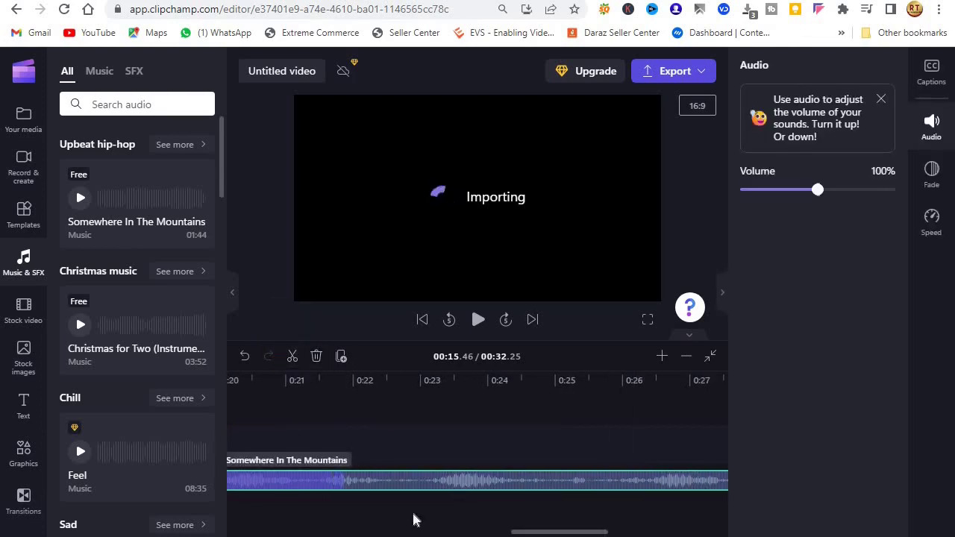
{"action": "key", "text": "s"}
{"action": "left_click_drag", "start_coordinate": [585, 534], "coordinate": [429, 535]}
{"action": "scroll", "coordinate": [672, 477], "scroll_direction": "right", "scroll_amount": 1}
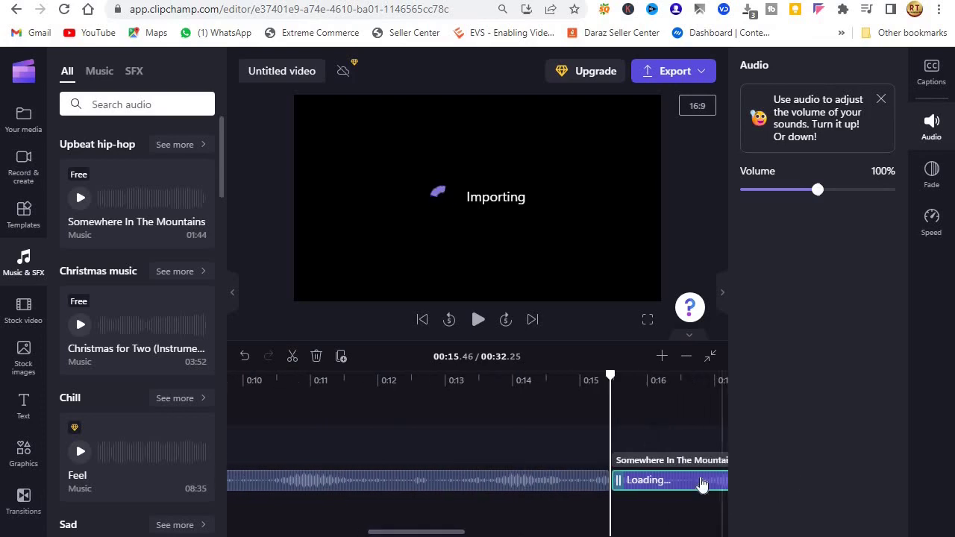
{"action": "key", "text": "Delete"}
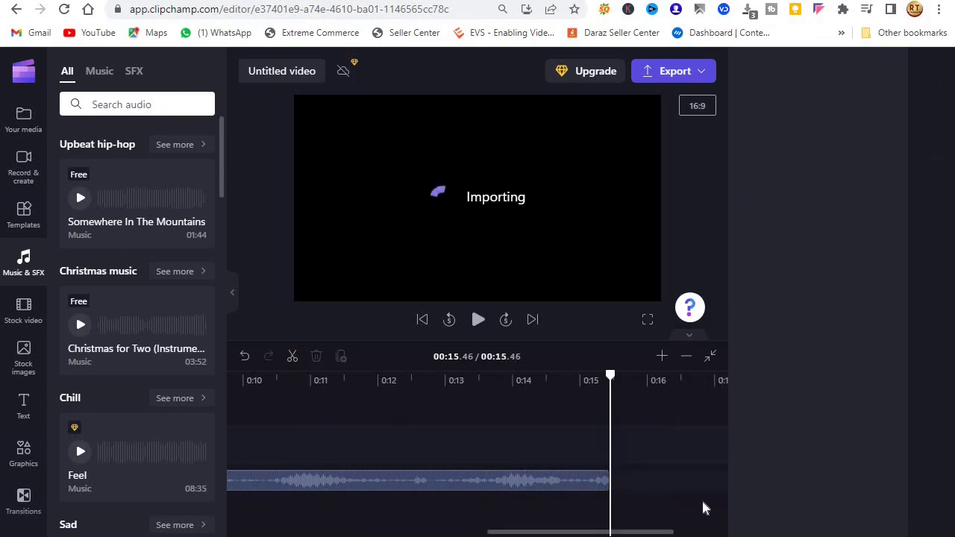
Play the timeline from 00:06.54 to check the intro clip together with the music, and pause it.
{"action": "left_click_drag", "start_coordinate": [660, 530], "coordinate": [529, 531]}
{"action": "left_click", "coordinate": [559, 482]}
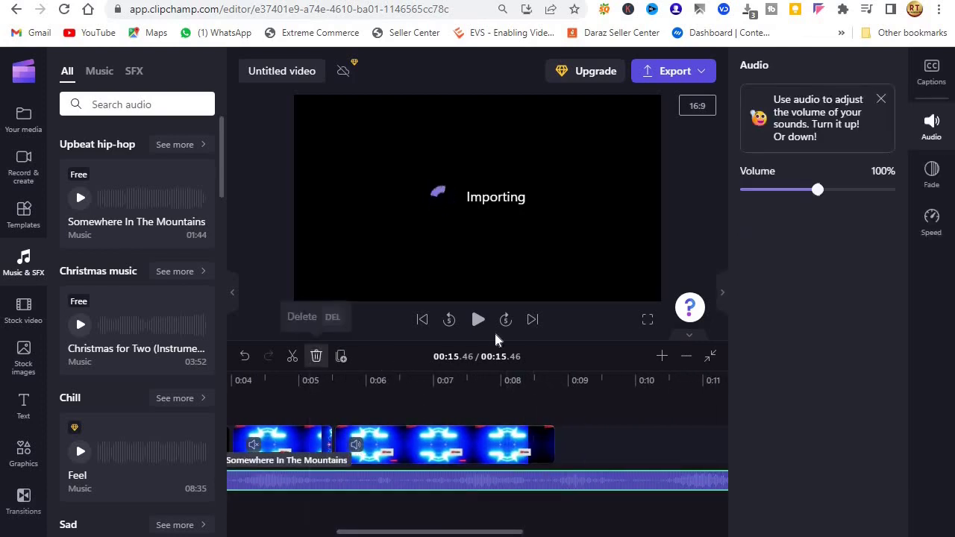
{"action": "left_click", "coordinate": [403, 452]}
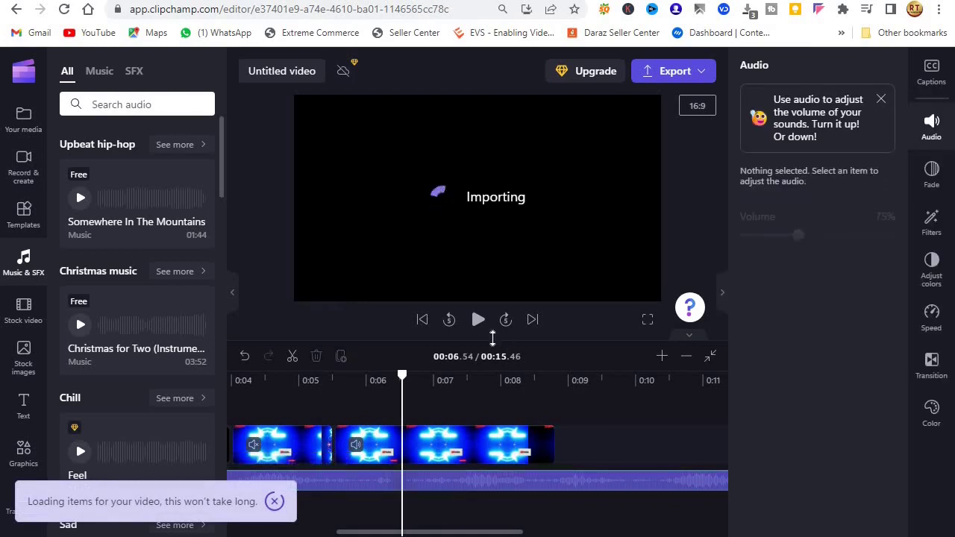
{"action": "left_click", "coordinate": [478, 319]}
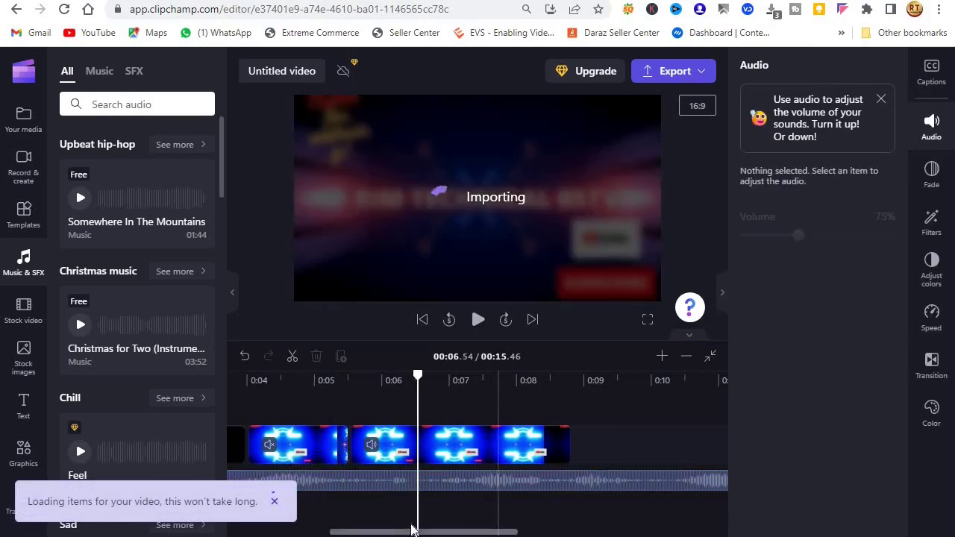
{"action": "scroll", "coordinate": [304, 521], "scroll_direction": "left", "scroll_amount": 5}
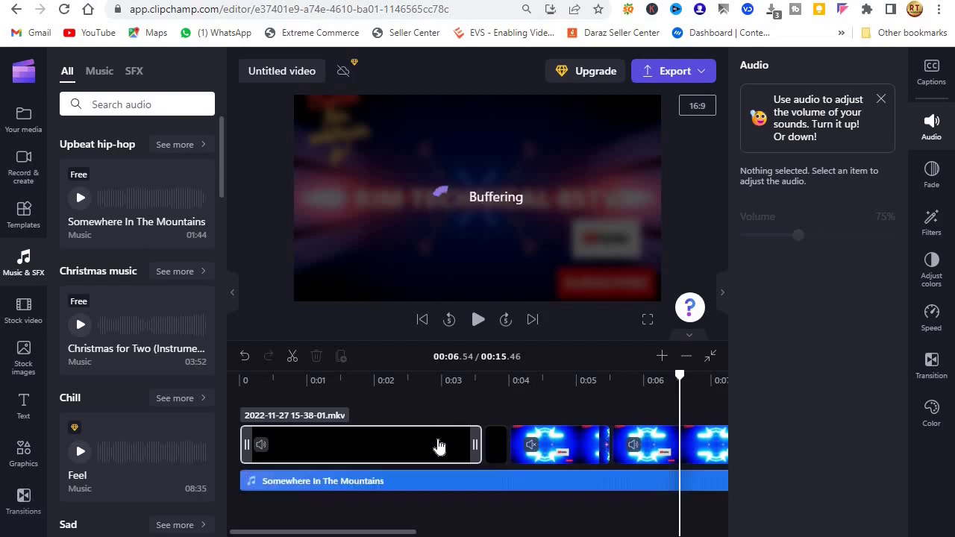
{"action": "left_click", "coordinate": [440, 392]}
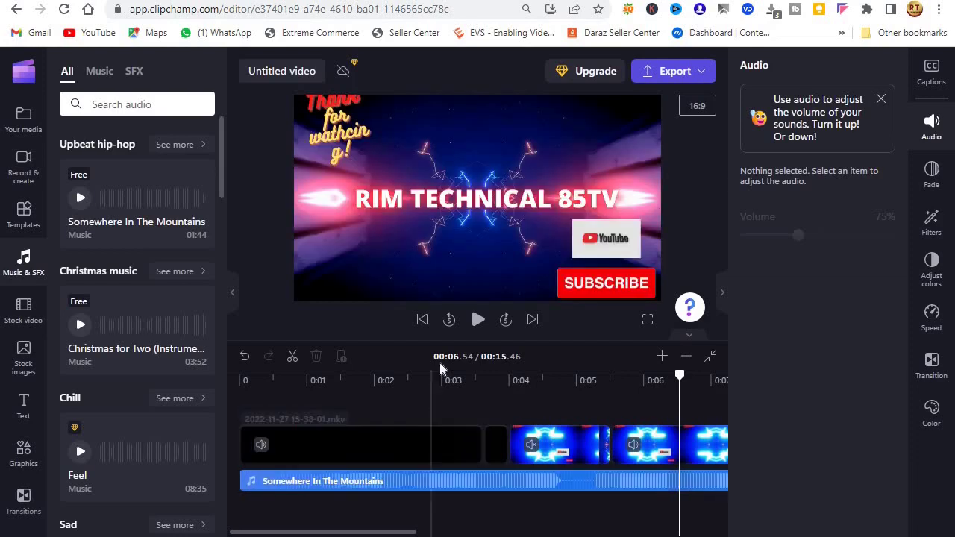
{"action": "left_click", "coordinate": [477, 319]}
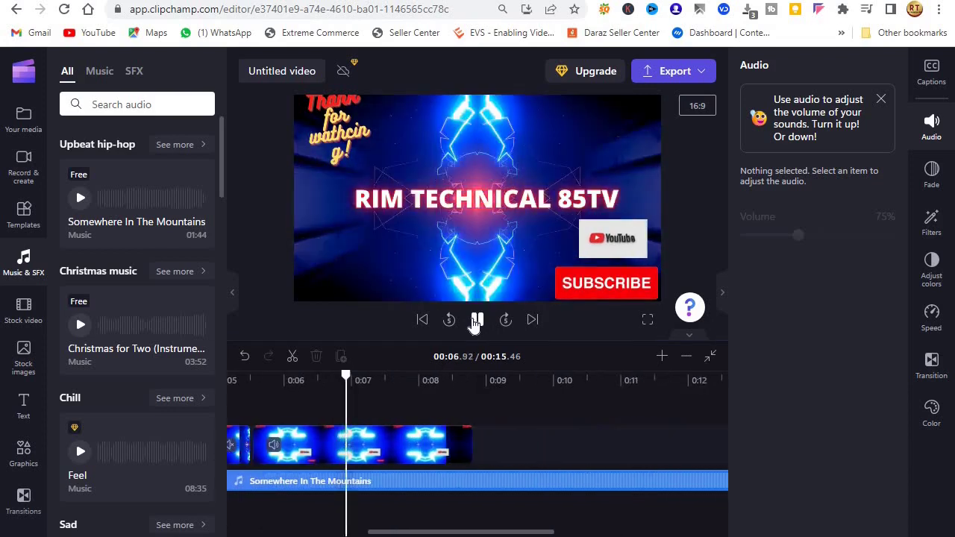
{"action": "left_click", "coordinate": [475, 321]}
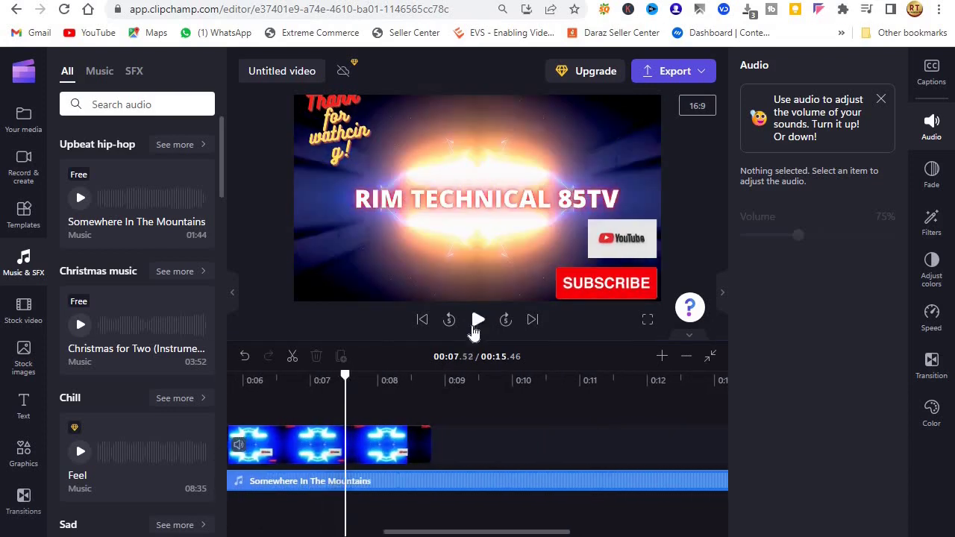
Split the music track at the end of the video clips, at 00:08.82, and delete the leftover part.
{"action": "left_click", "coordinate": [428, 479]}
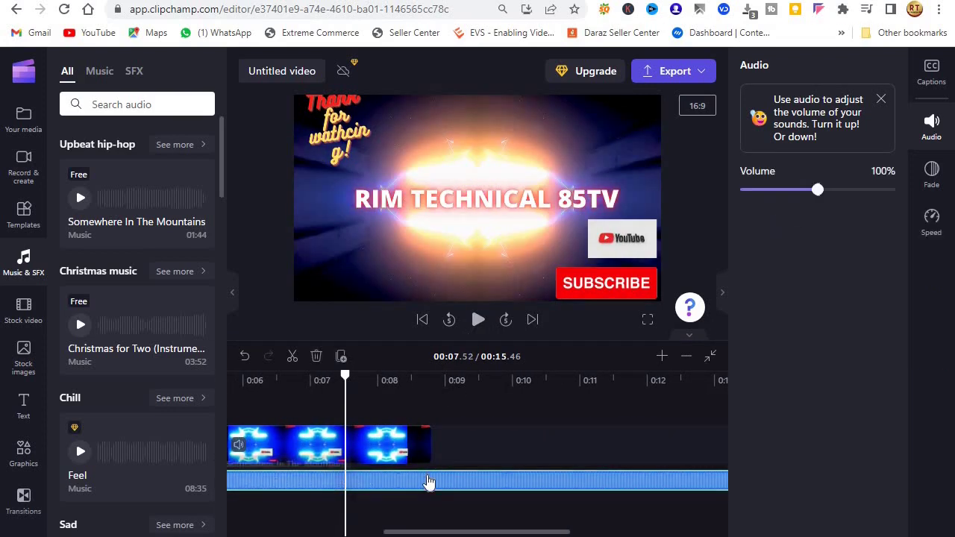
{"action": "left_click_drag", "start_coordinate": [345, 376], "coordinate": [354, 376]}
{"action": "left_click_drag", "start_coordinate": [419, 377], "coordinate": [429, 390]}
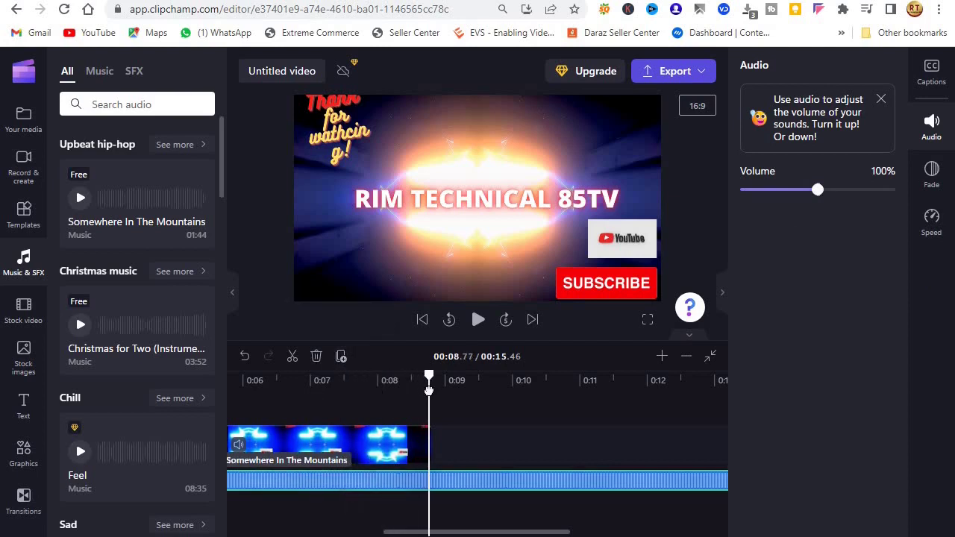
{"action": "left_click", "coordinate": [292, 356]}
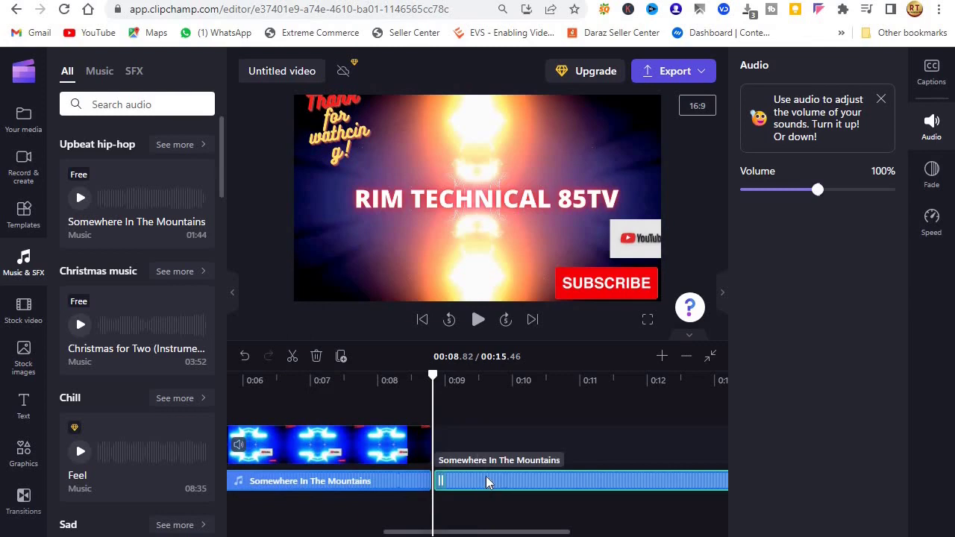
{"action": "key", "text": "Delete"}
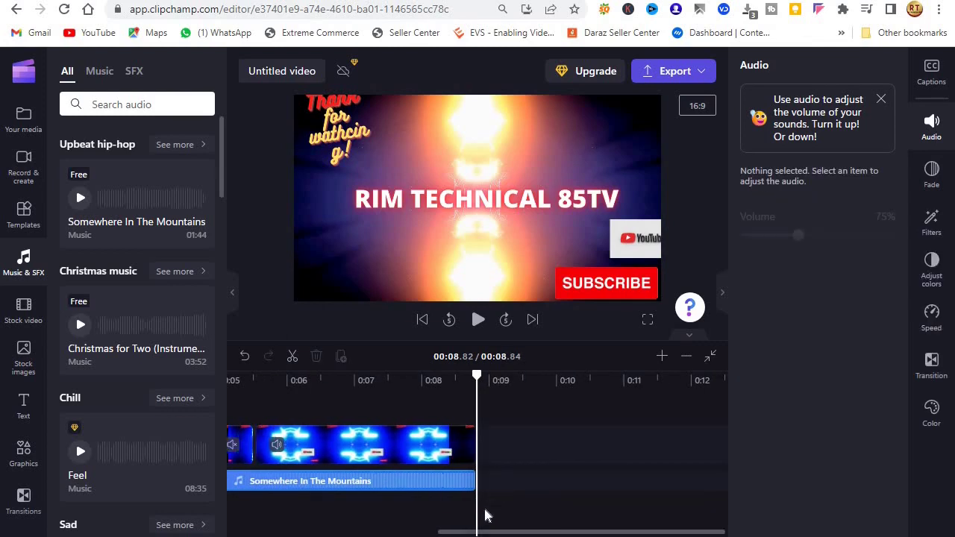
Add the Cocktail Instagram social ad template from the social media ads to the timeline at 00:01.34, accepting the imperfect fit.
{"action": "left_click", "coordinate": [474, 528]}
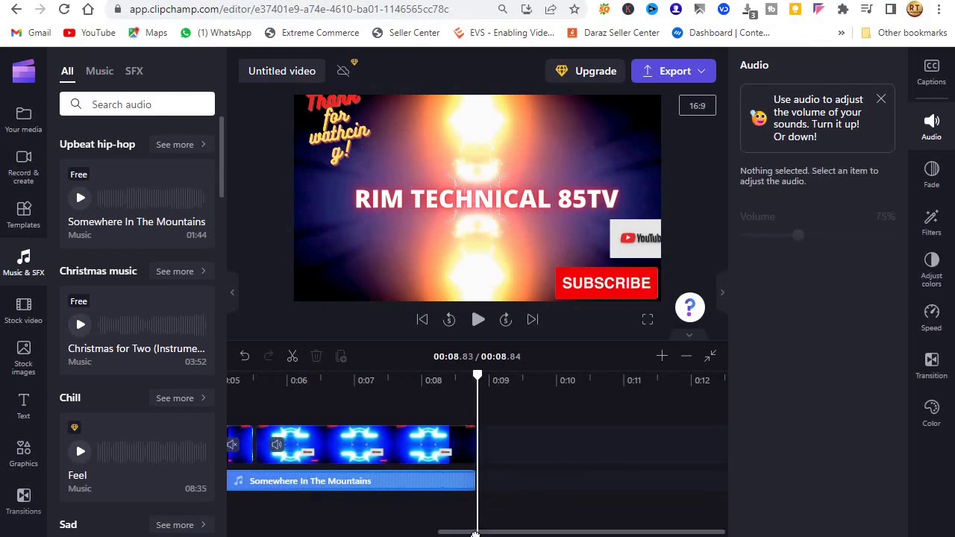
{"action": "left_click_drag", "start_coordinate": [423, 531], "coordinate": [190, 487]}
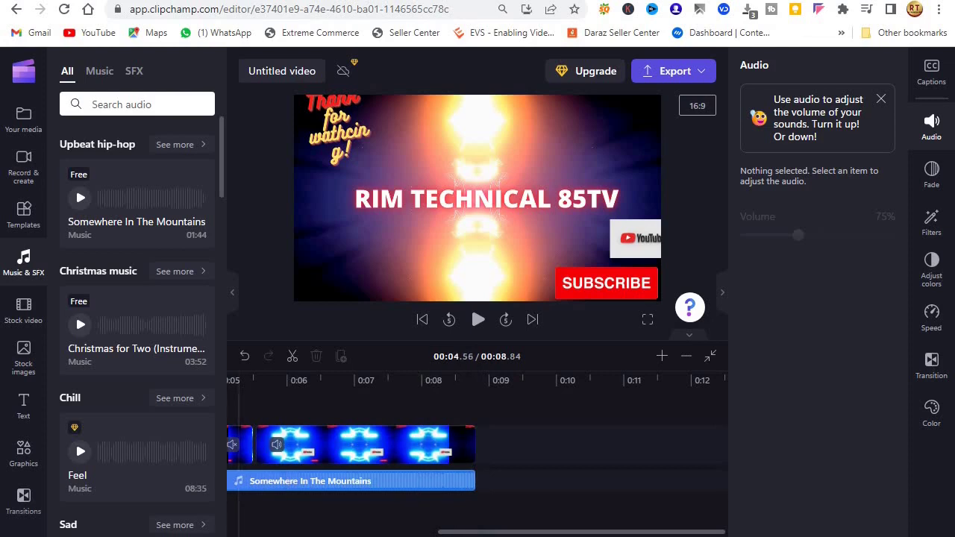
{"action": "left_click", "coordinate": [478, 528]}
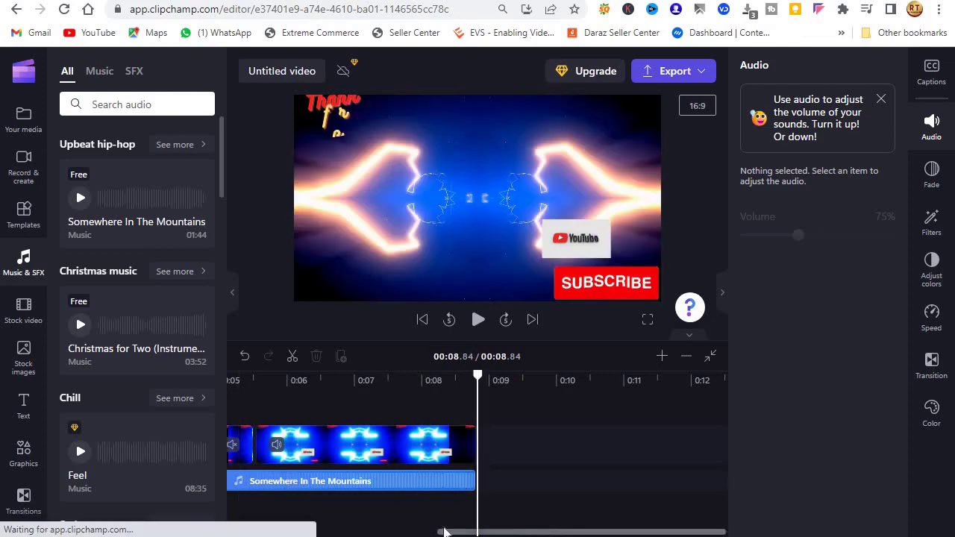
{"action": "left_click_drag", "start_coordinate": [445, 532], "coordinate": [226, 455]}
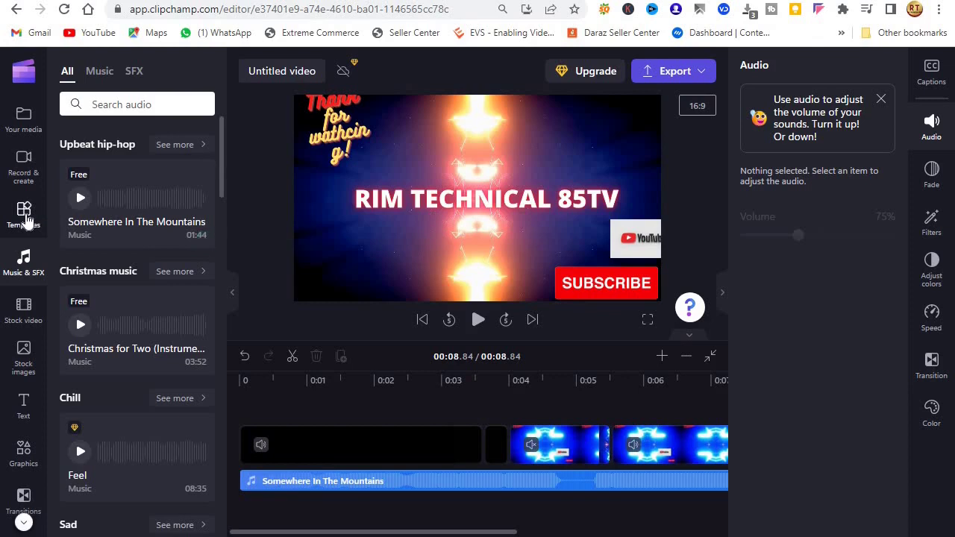
{"action": "left_click", "coordinate": [24, 214]}
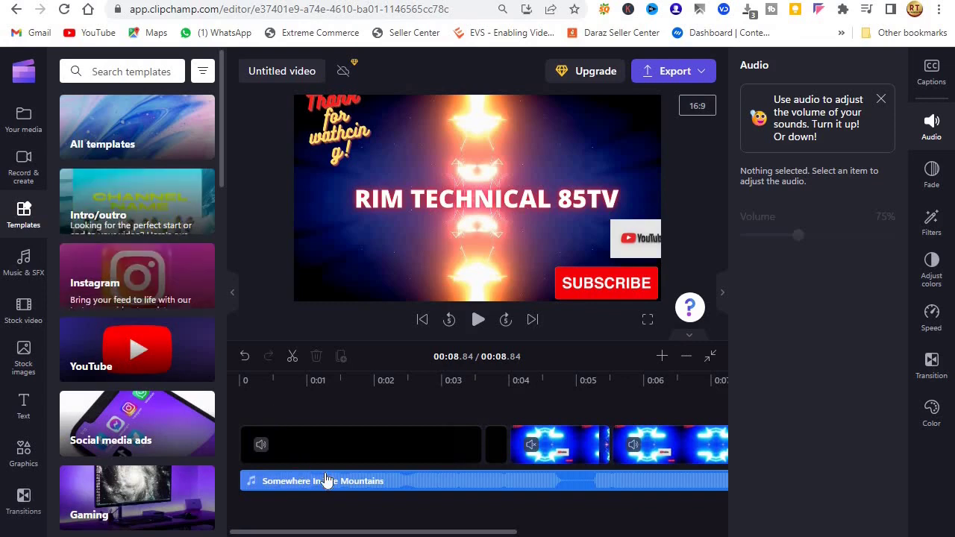
{"action": "left_click", "coordinate": [330, 417]}
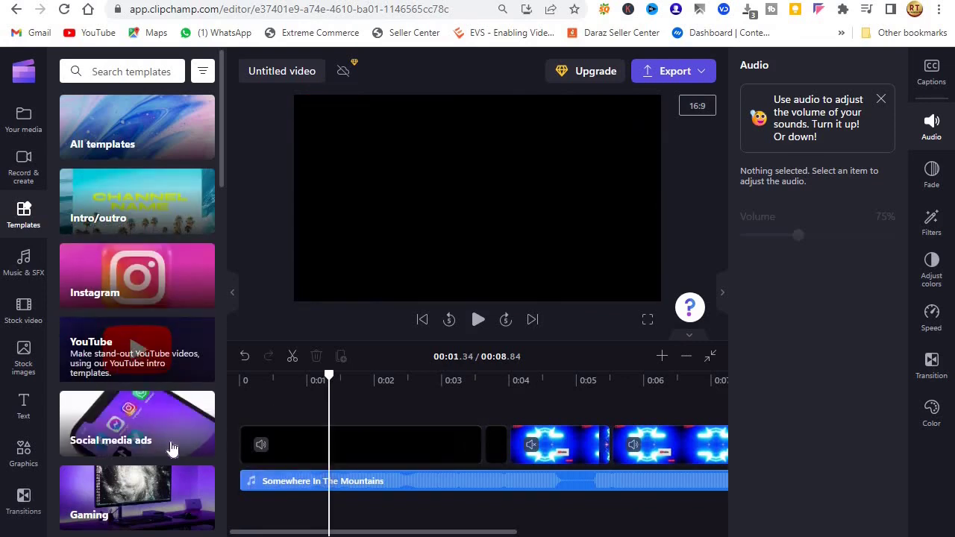
{"action": "left_click", "coordinate": [138, 441]}
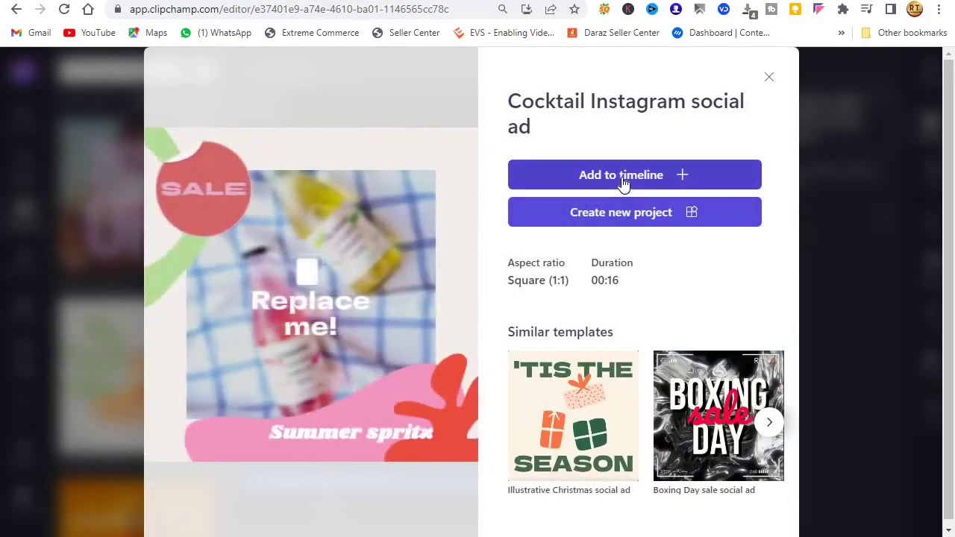
{"action": "left_click", "coordinate": [623, 182]}
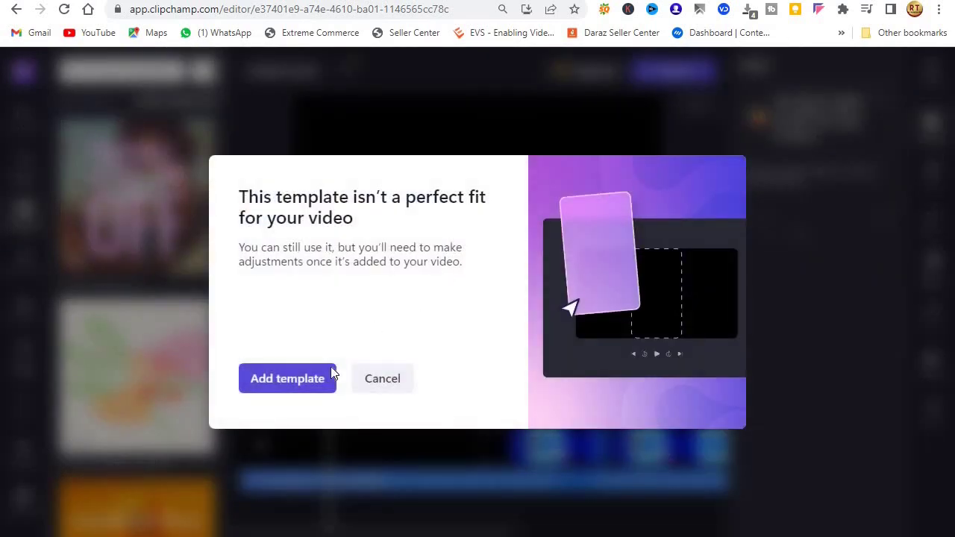
{"action": "left_click", "coordinate": [262, 378]}
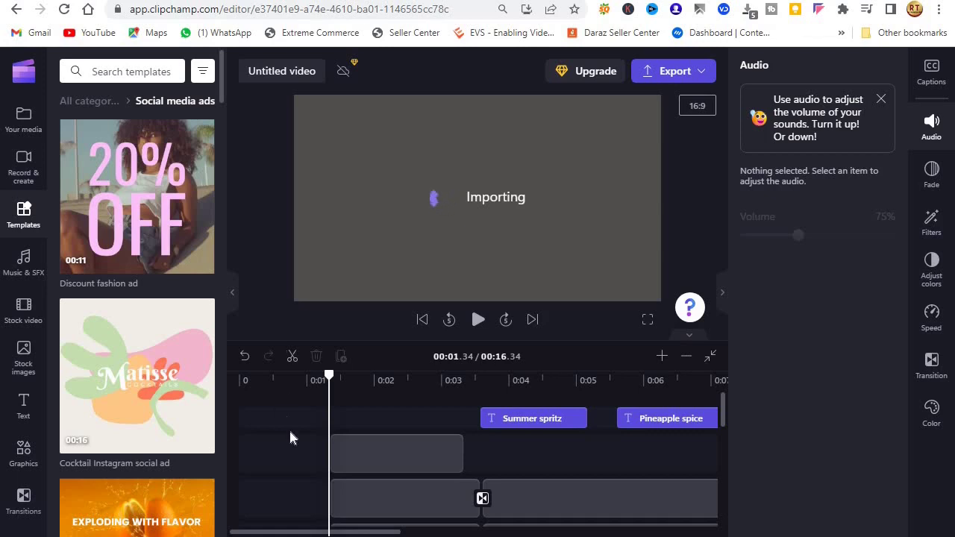
Look through the social media ad templates, and open the stock images library.
{"action": "scroll", "coordinate": [134, 377], "scroll_direction": "down", "scroll_amount": 1}
{"action": "scroll", "coordinate": [141, 414], "scroll_direction": "up", "scroll_amount": 1}
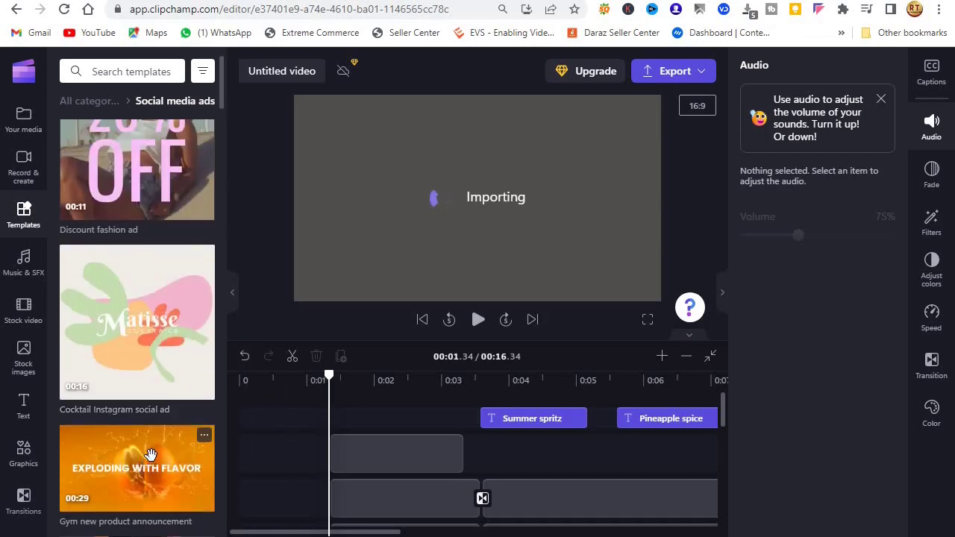
{"action": "scroll", "coordinate": [134, 403], "scroll_direction": "down", "scroll_amount": 1}
{"action": "left_click", "coordinate": [19, 403]}
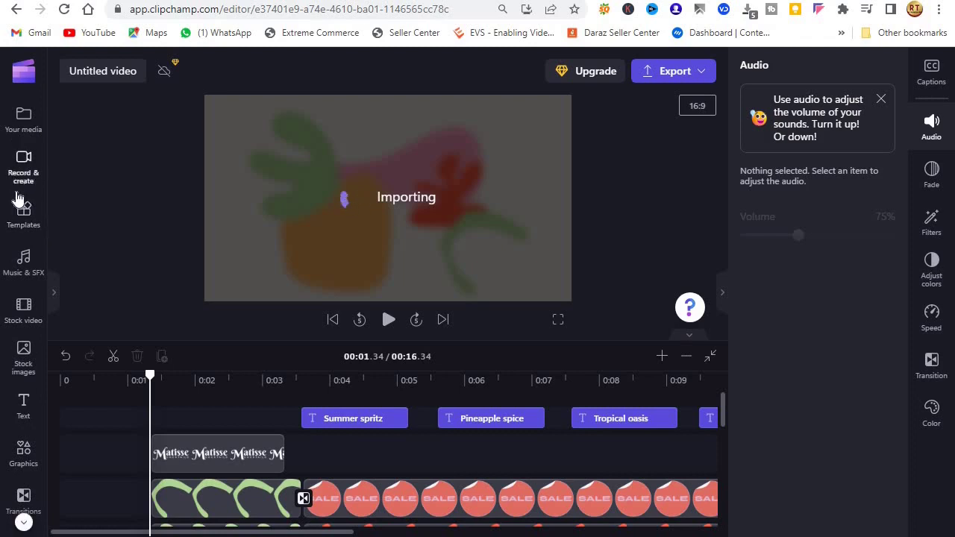
{"action": "left_click", "coordinate": [36, 355]}
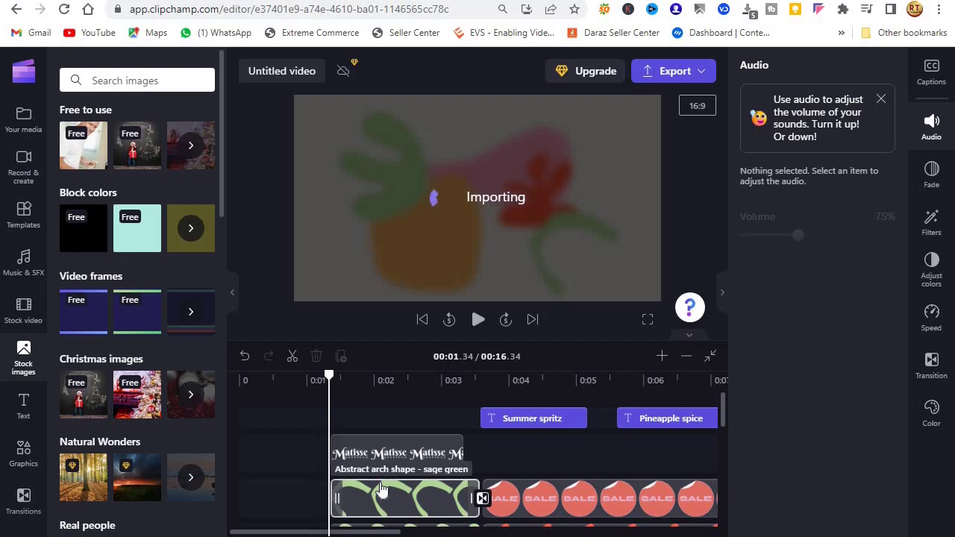
Delete the imported template's elements from the timeline, including the sage green arch, the sale stickers and the Matisse logo.
{"action": "left_click", "coordinate": [381, 489]}
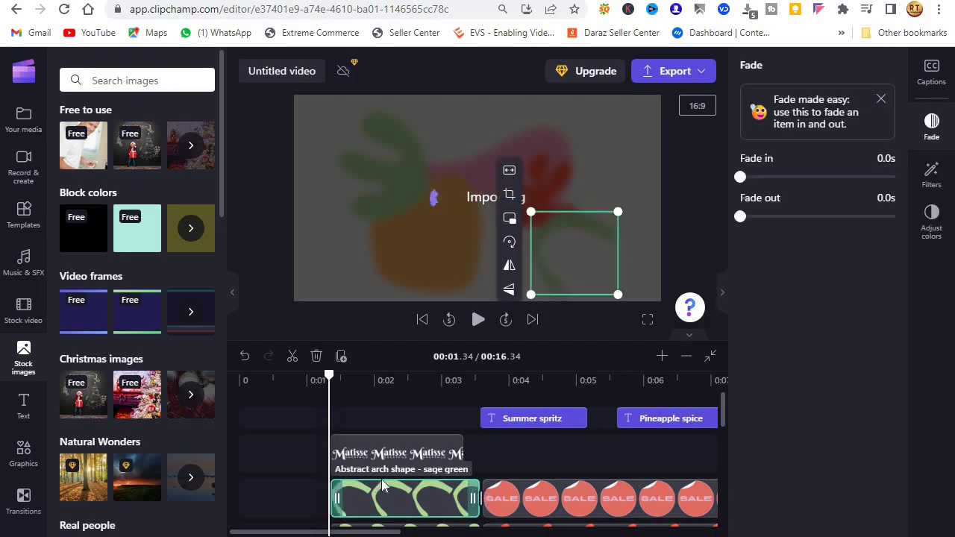
{"action": "key", "text": "Delete"}
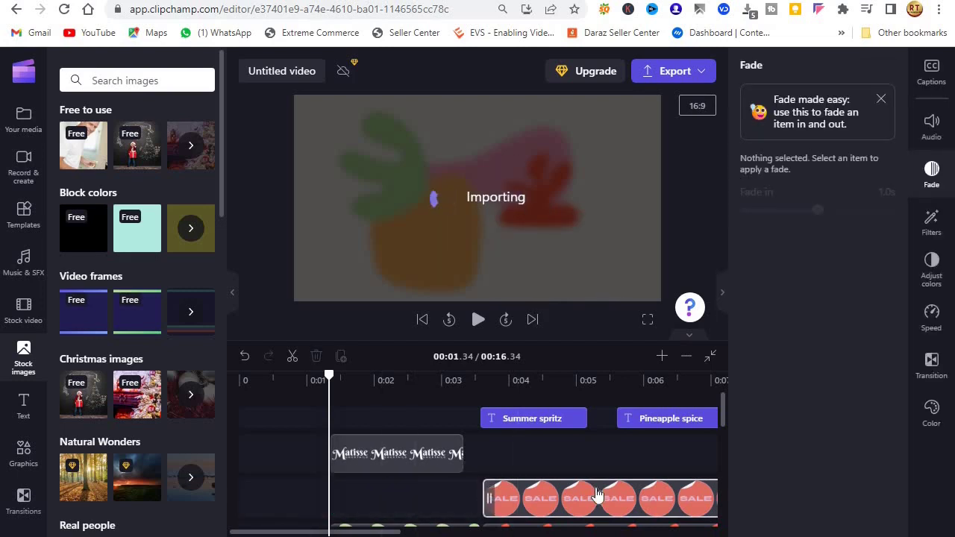
{"action": "left_click", "coordinate": [596, 495]}
{"action": "key", "text": "Delete"}
{"action": "left_click", "coordinate": [403, 464]}
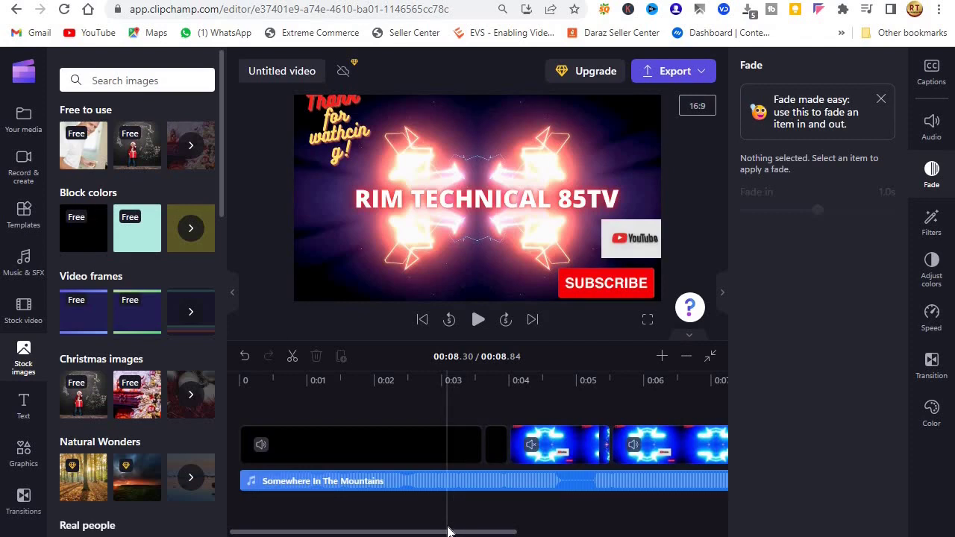
Add the free stock image of a traditional fireplace with candles and Christmas tree to the end of the timeline.
{"action": "left_click_drag", "start_coordinate": [457, 531], "coordinate": [657, 532]}
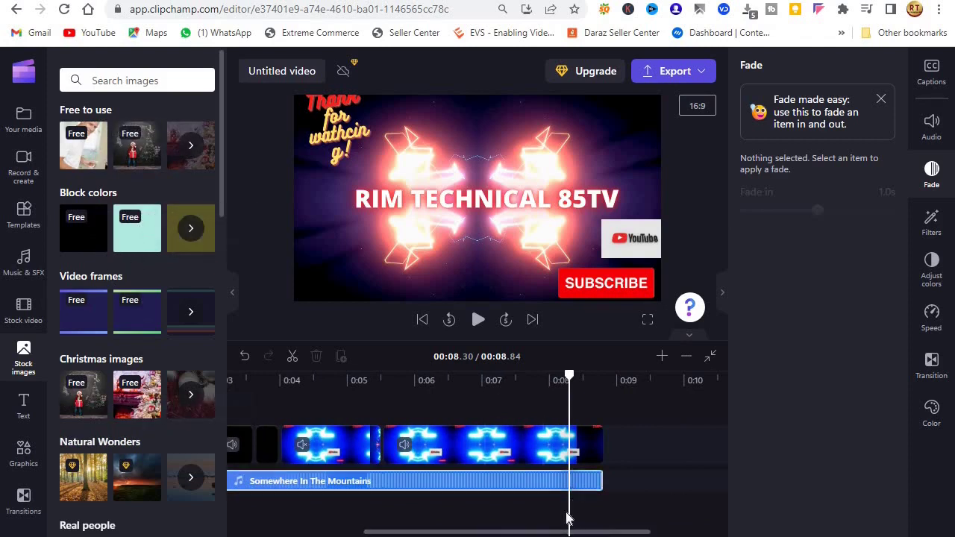
{"action": "mouse_move", "coordinate": [579, 535]}
{"action": "left_mouse_down"}
{"action": "mouse_move", "coordinate": [545, 534]}
{"action": "mouse_move", "coordinate": [589, 535]}
{"action": "left_mouse_up"}
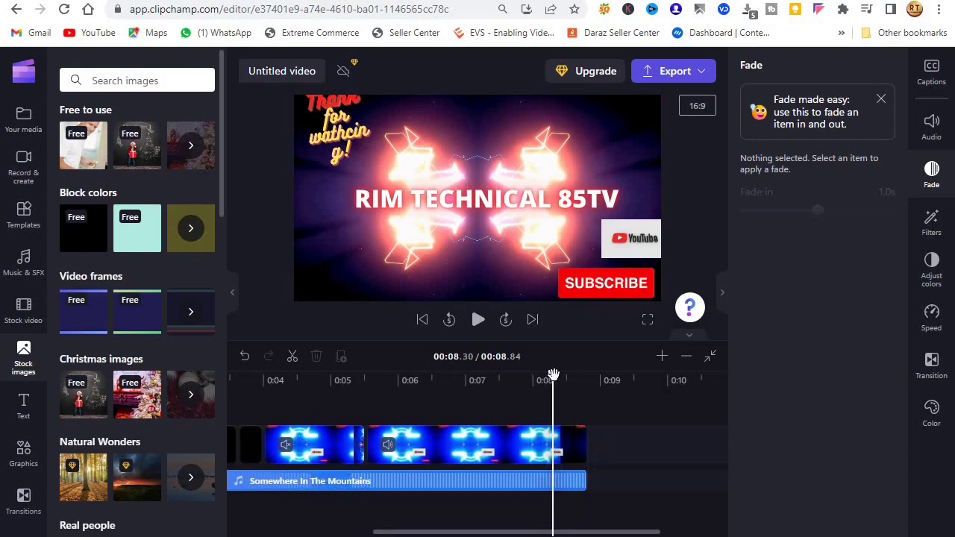
{"action": "key", "text": "space"}
{"action": "mouse_move", "coordinate": [146, 416]}
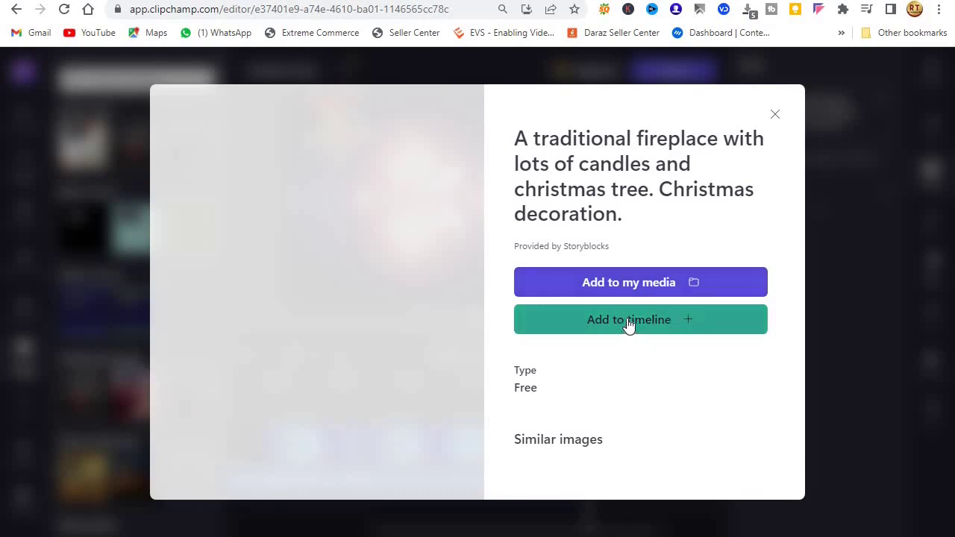
{"action": "left_click", "coordinate": [655, 332]}
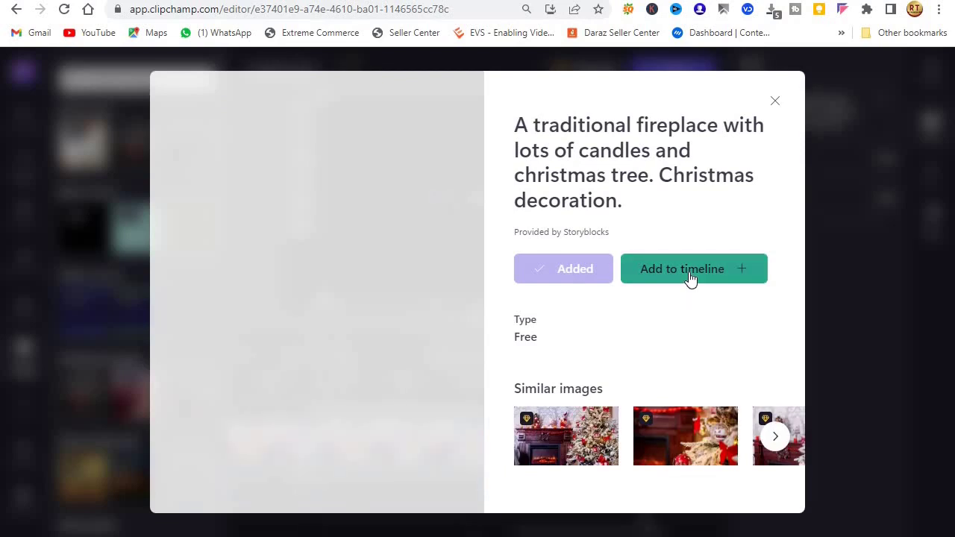
{"action": "left_click", "coordinate": [774, 100]}
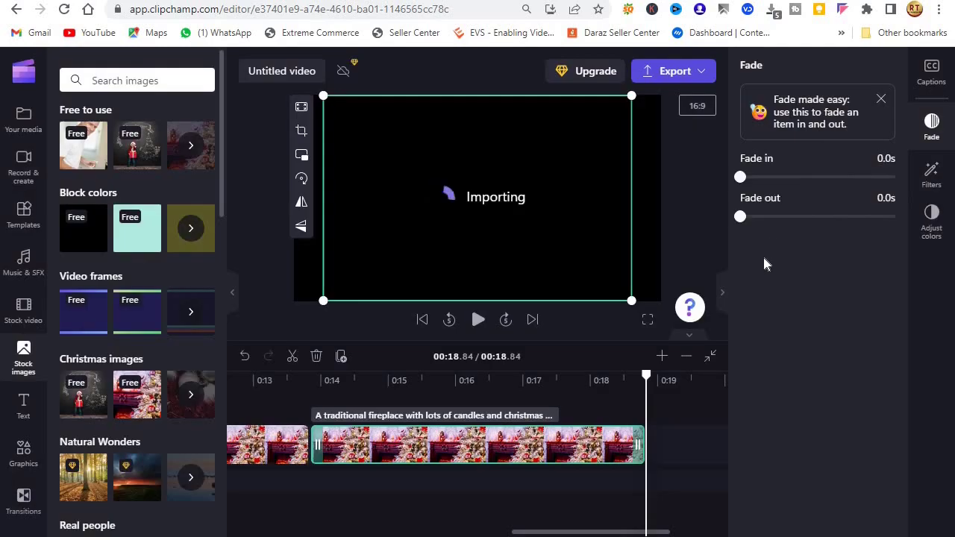
Delete the duplicate fireplace image at the end of the timeline.
{"action": "right_click", "coordinate": [513, 447]}
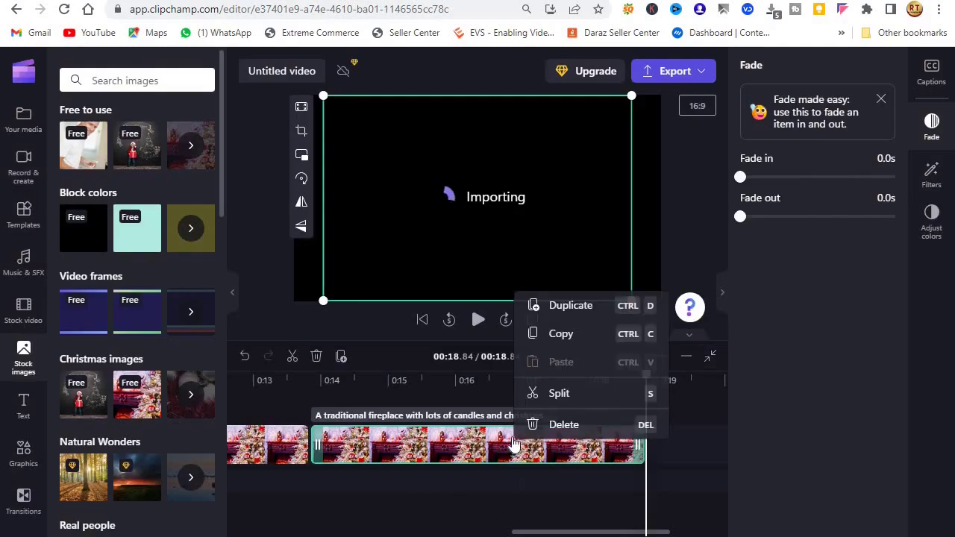
{"action": "left_click", "coordinate": [606, 426]}
{"action": "left_click", "coordinate": [459, 498]}
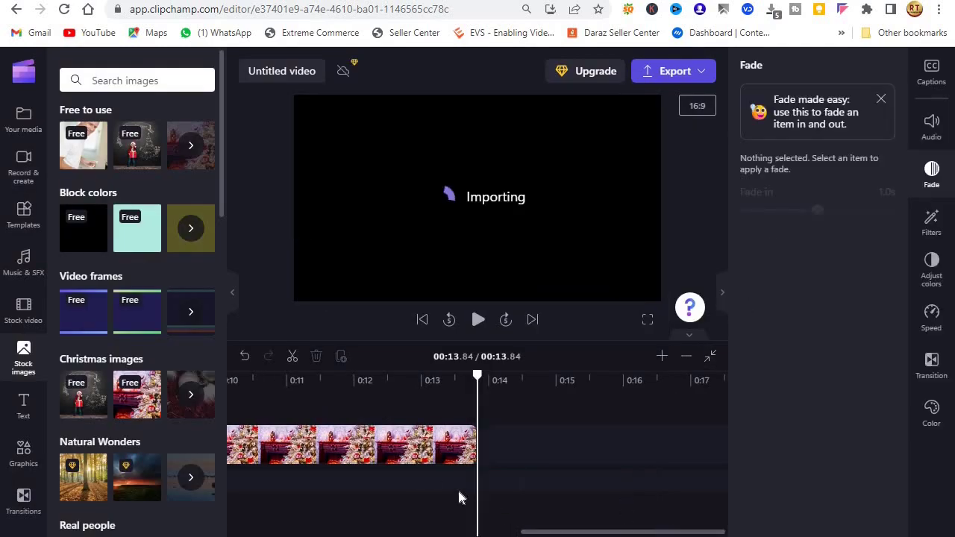
Shrink the remaining fireplace image slightly from its upper-left corner in the preview, and refit it to the frame.
{"action": "left_click", "coordinate": [462, 456]}
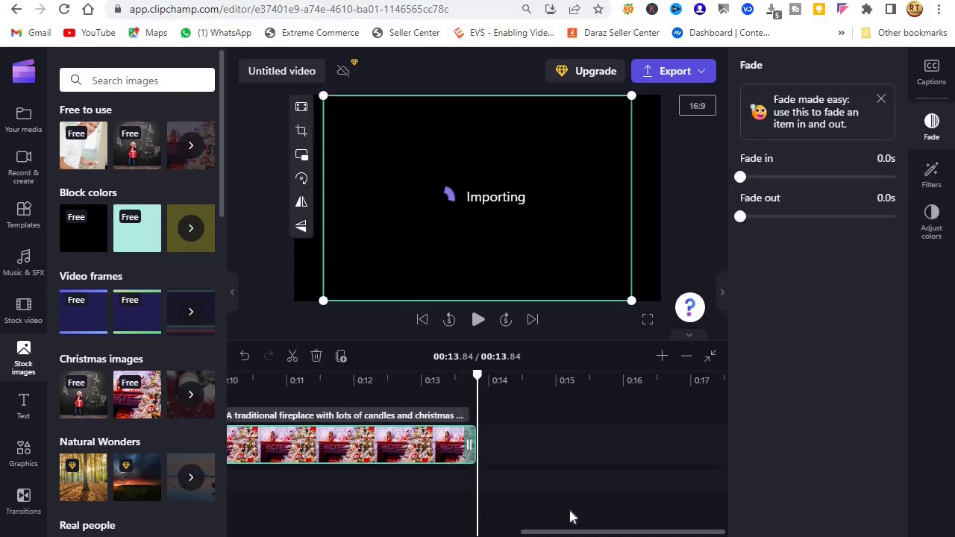
{"action": "scroll", "coordinate": [514, 522], "scroll_direction": "left", "scroll_amount": 3}
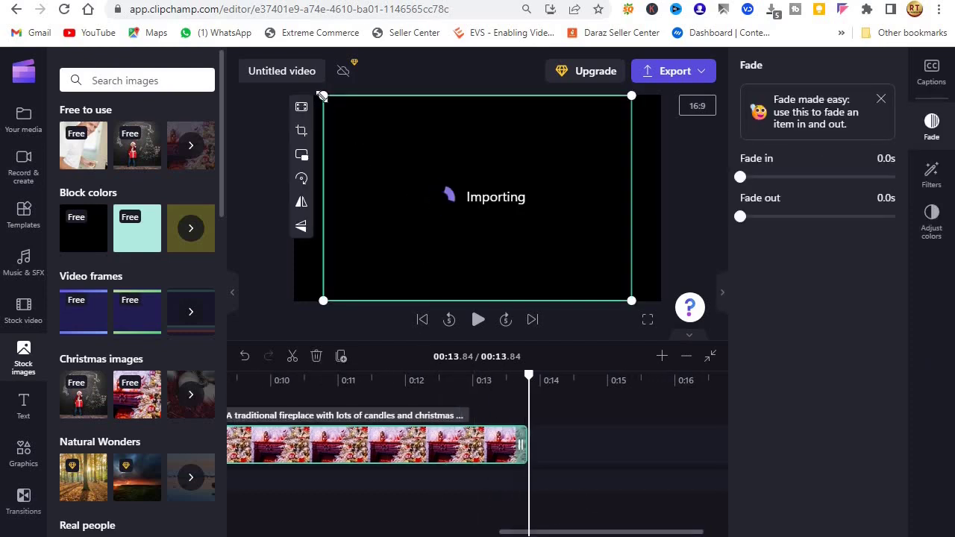
{"action": "left_click_drag", "start_coordinate": [323, 95], "coordinate": [328, 173]}
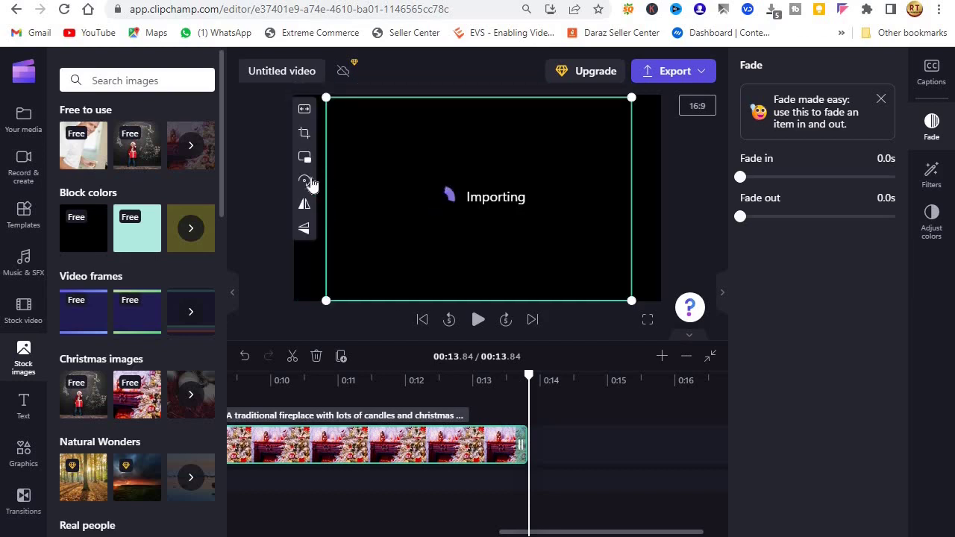
{"action": "left_click", "coordinate": [302, 112]}
{"action": "left_click", "coordinate": [653, 456]}
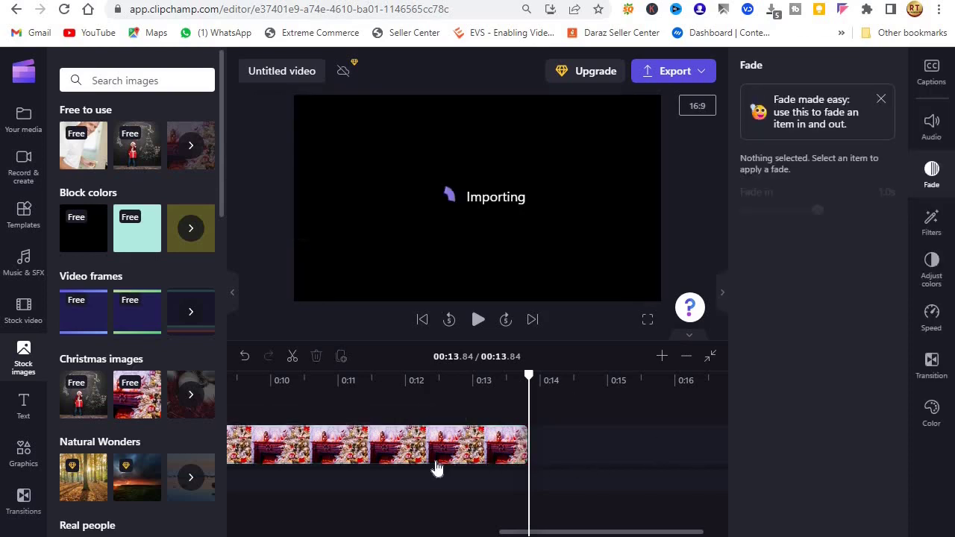
Play the timeline from 00:08.90 to check the fireplace image, and pause it.
{"action": "left_click", "coordinate": [385, 444]}
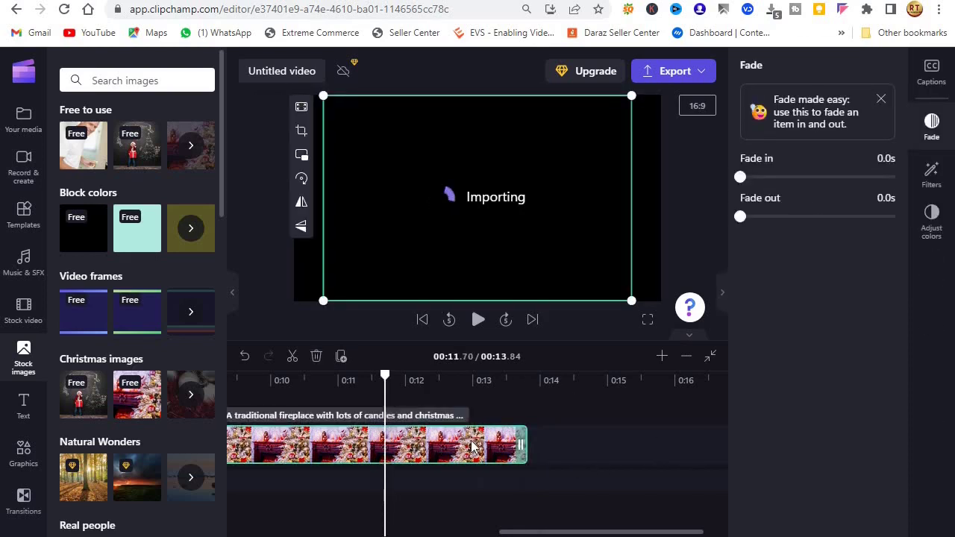
{"action": "scroll", "coordinate": [536, 532], "scroll_direction": "left", "scroll_amount": 3}
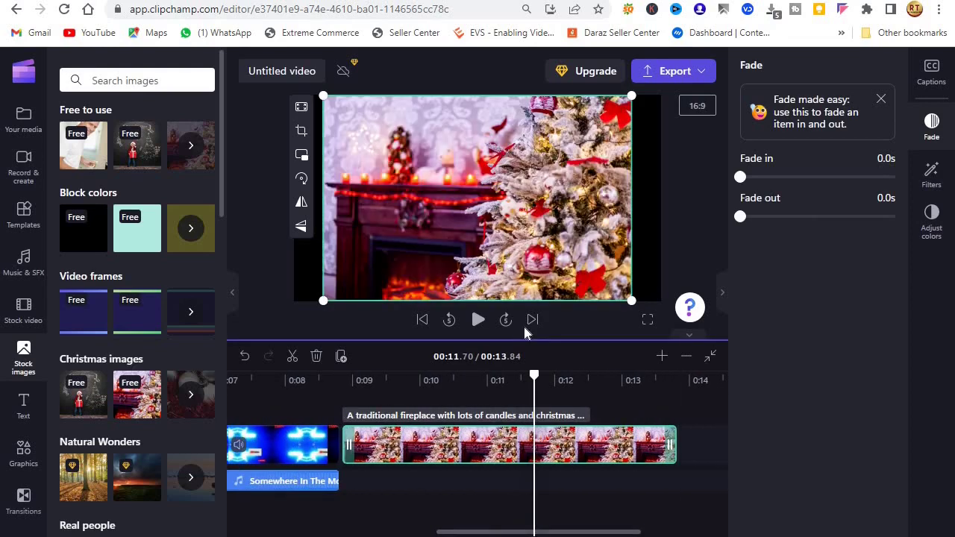
{"action": "left_click_drag", "start_coordinate": [532, 394], "coordinate": [346, 377]}
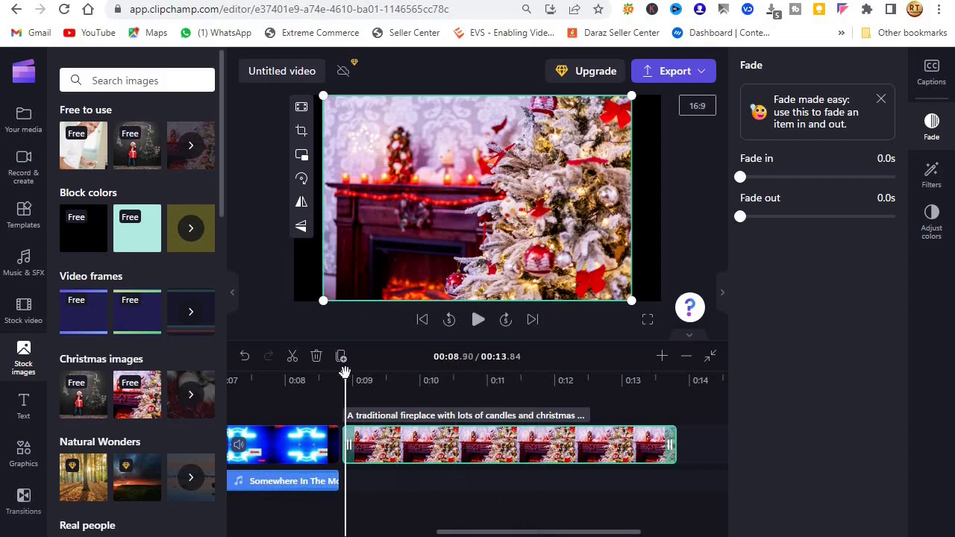
{"action": "left_click", "coordinate": [476, 321]}
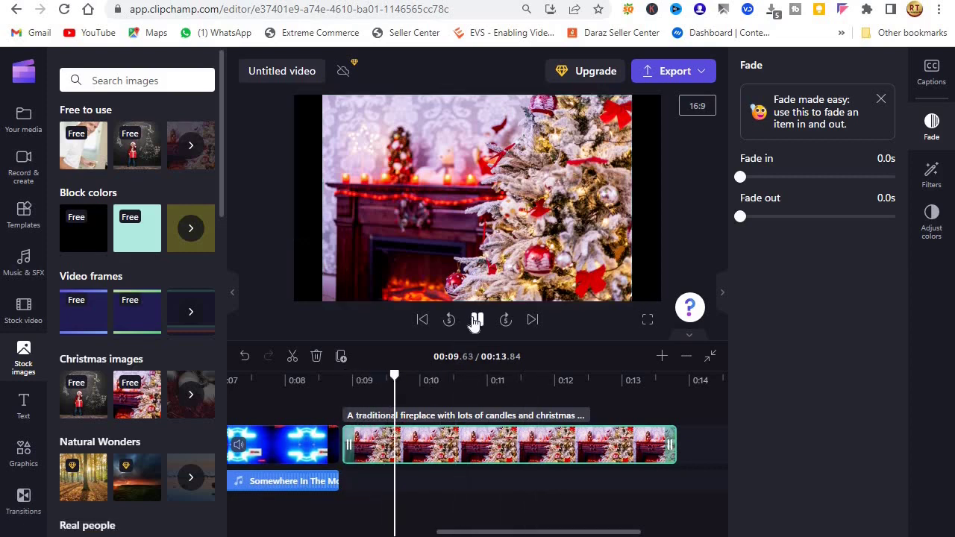
{"action": "left_click", "coordinate": [476, 320]}
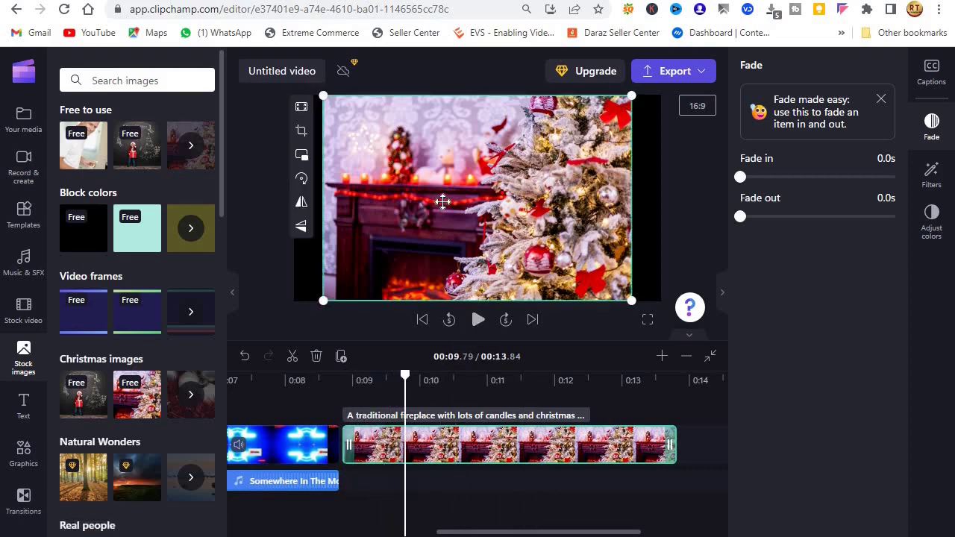
Open the text library and look through the available title and two-line text styles.
{"action": "left_click", "coordinate": [24, 407]}
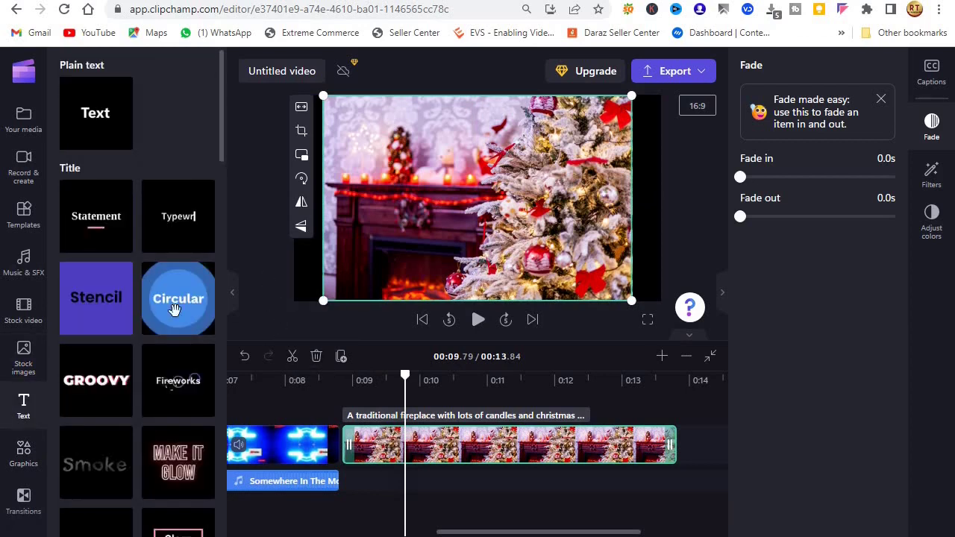
{"action": "scroll", "coordinate": [160, 421], "scroll_direction": "down", "scroll_amount": 1}
{"action": "scroll", "coordinate": [170, 459], "scroll_direction": "down", "scroll_amount": 6}
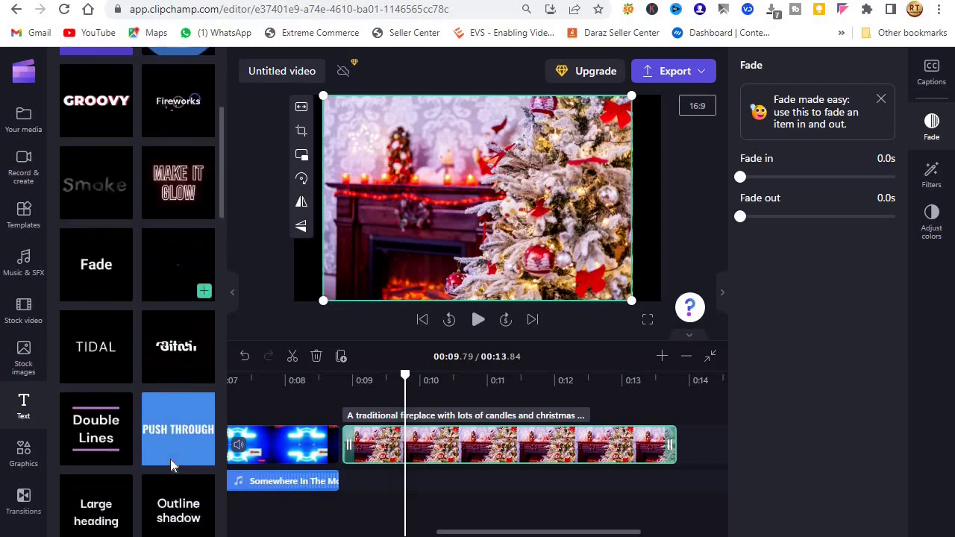
{"action": "scroll", "coordinate": [170, 459], "scroll_direction": "up", "scroll_amount": 4}
{"action": "scroll", "coordinate": [170, 456], "scroll_direction": "down", "scroll_amount": 6}
{"action": "scroll", "coordinate": [170, 457], "scroll_direction": "up", "scroll_amount": 1}
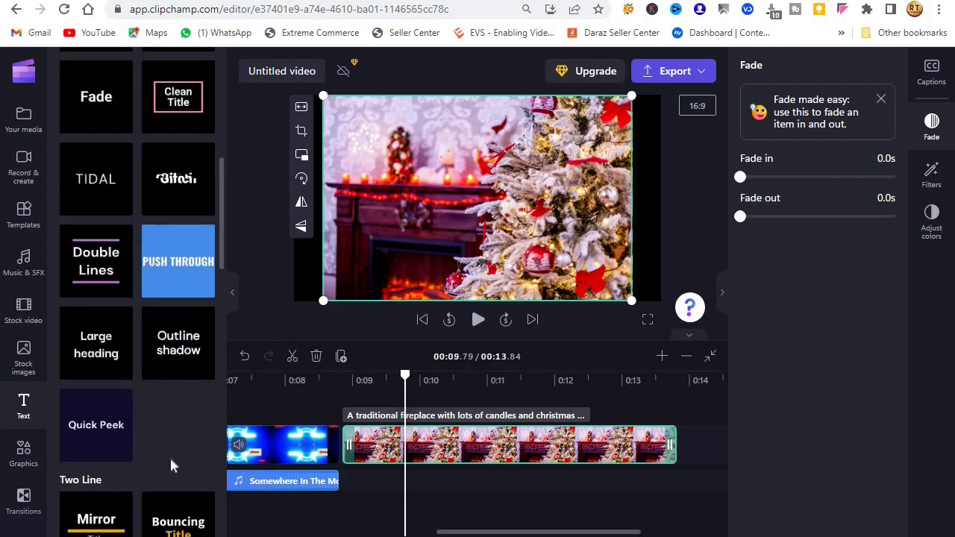
{"action": "scroll", "coordinate": [161, 487], "scroll_direction": "up", "scroll_amount": 10}
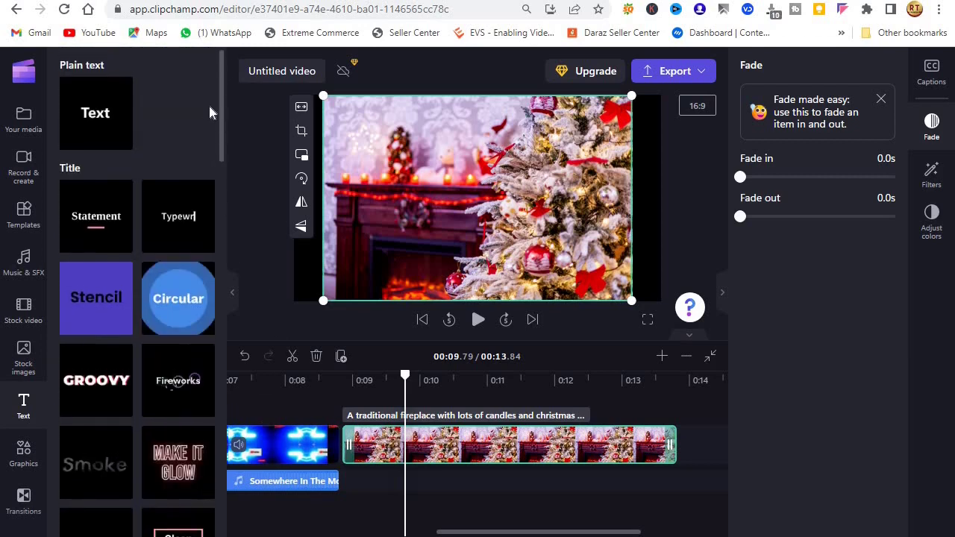
Add the Glitch title style from the text library to the timeline and align it with the start of the fireplace image.
{"action": "scroll", "coordinate": [204, 268], "scroll_direction": "down", "scroll_amount": 8}
{"action": "scroll", "coordinate": [206, 277], "scroll_direction": "down", "scroll_amount": 13}
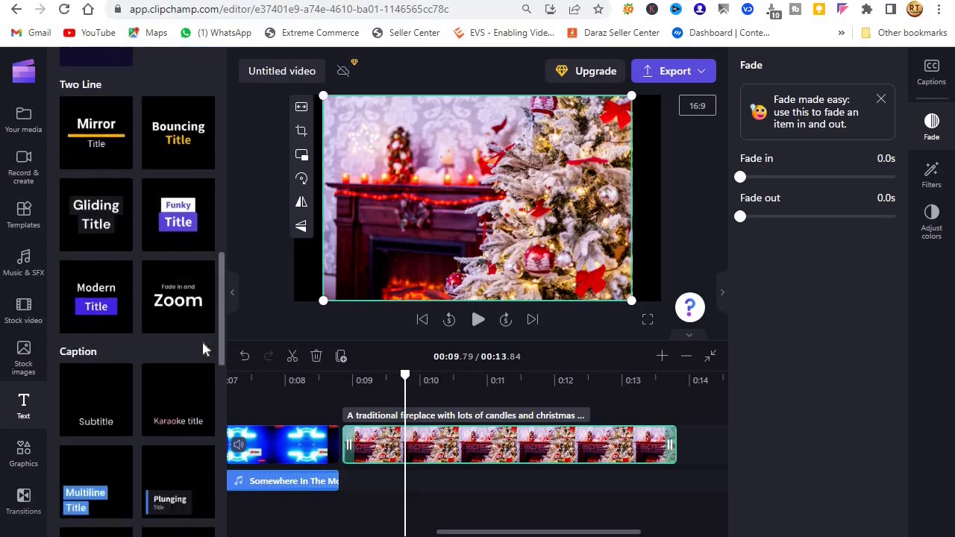
{"action": "scroll", "coordinate": [210, 446], "scroll_direction": "down", "scroll_amount": 8}
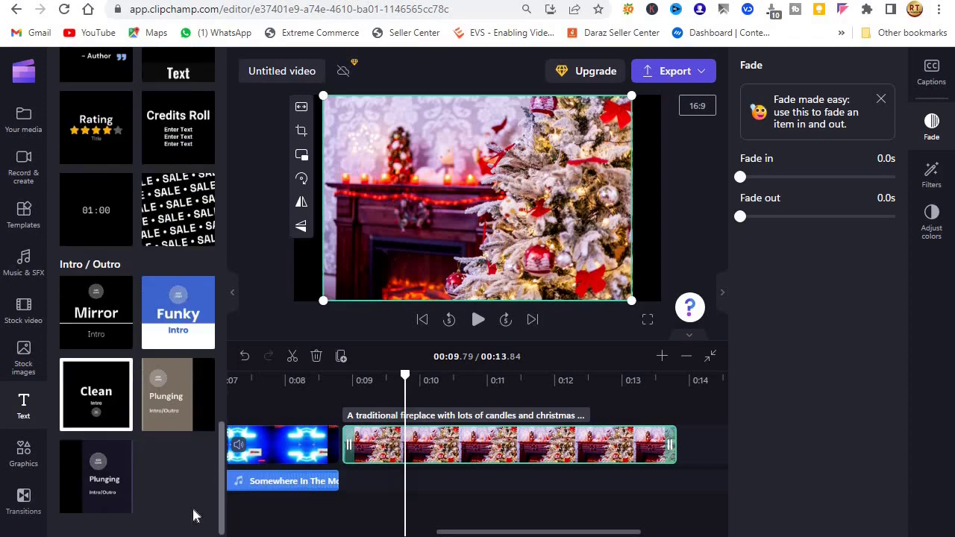
{"action": "scroll", "coordinate": [195, 485], "scroll_direction": "up", "scroll_amount": 6}
{"action": "scroll", "coordinate": [208, 393], "scroll_direction": "up", "scroll_amount": 3}
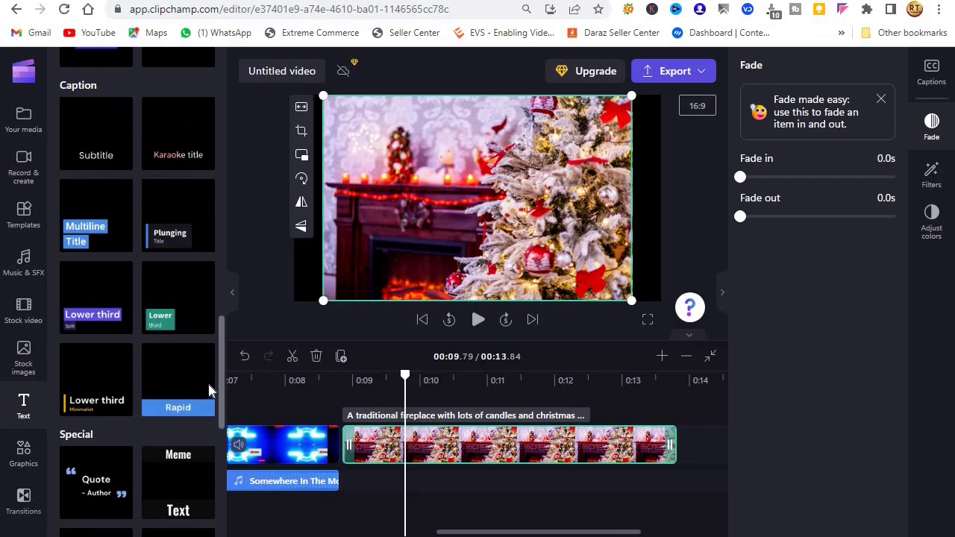
{"action": "scroll", "coordinate": [195, 222], "scroll_direction": "up", "scroll_amount": 10}
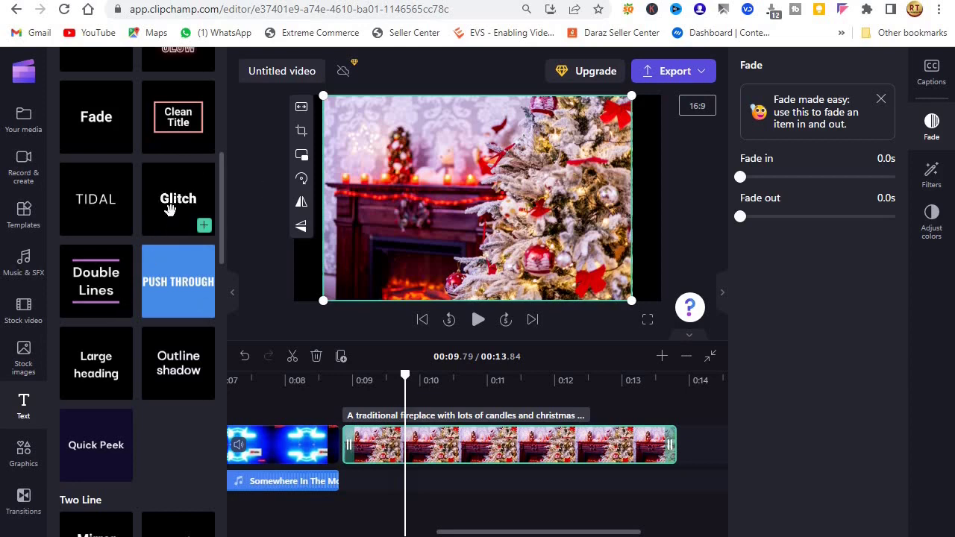
{"action": "left_click", "coordinate": [203, 225]}
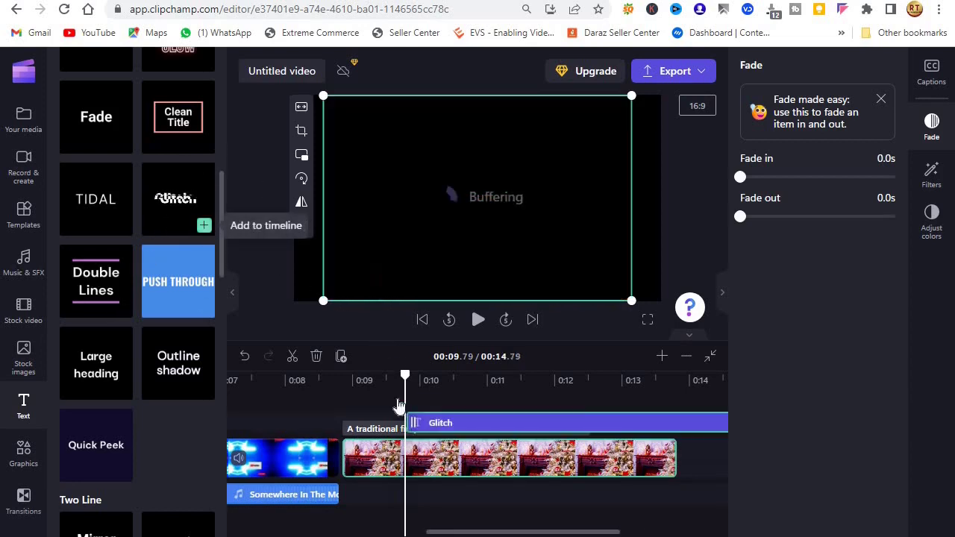
{"action": "left_click_drag", "start_coordinate": [437, 422], "coordinate": [376, 423]}
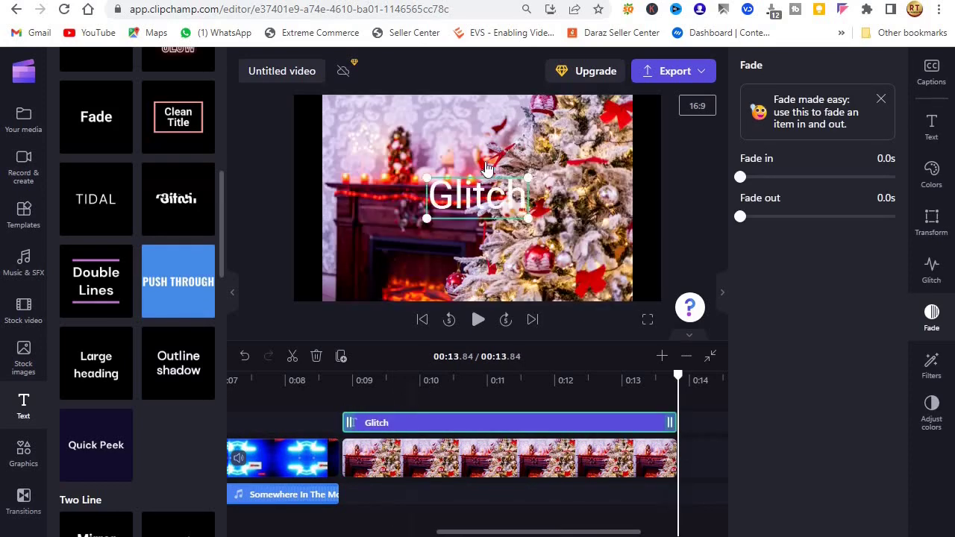
Delete the Glitch title above the fireplace image and add the Glitch style again at the end of the timeline.
{"action": "left_click", "coordinate": [470, 192]}
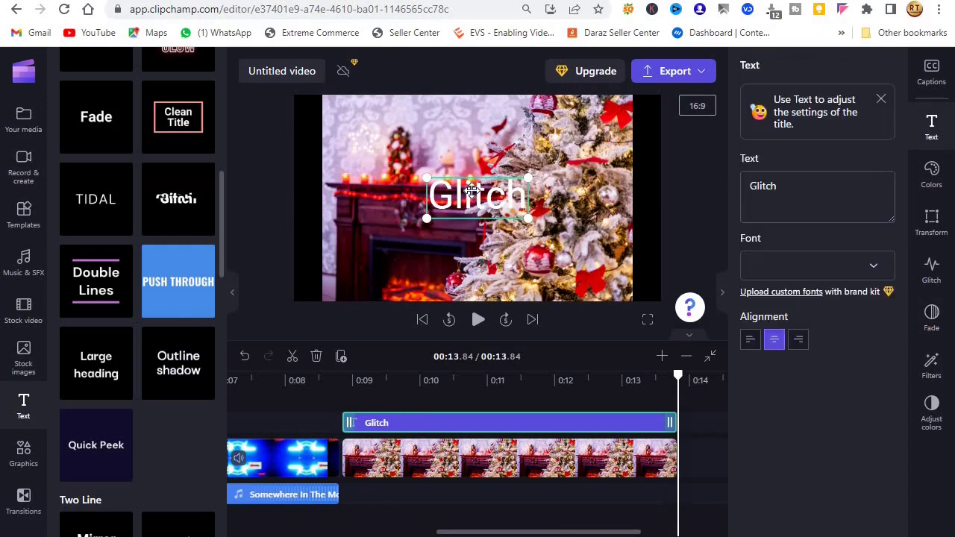
{"action": "key", "text": "Delete"}
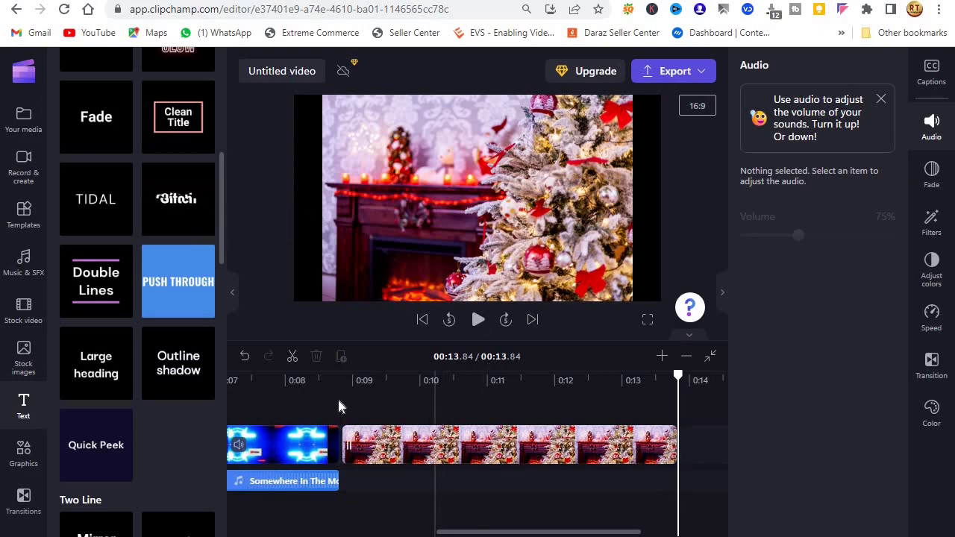
{"action": "left_click_drag", "start_coordinate": [207, 220], "coordinate": [254, 261]}
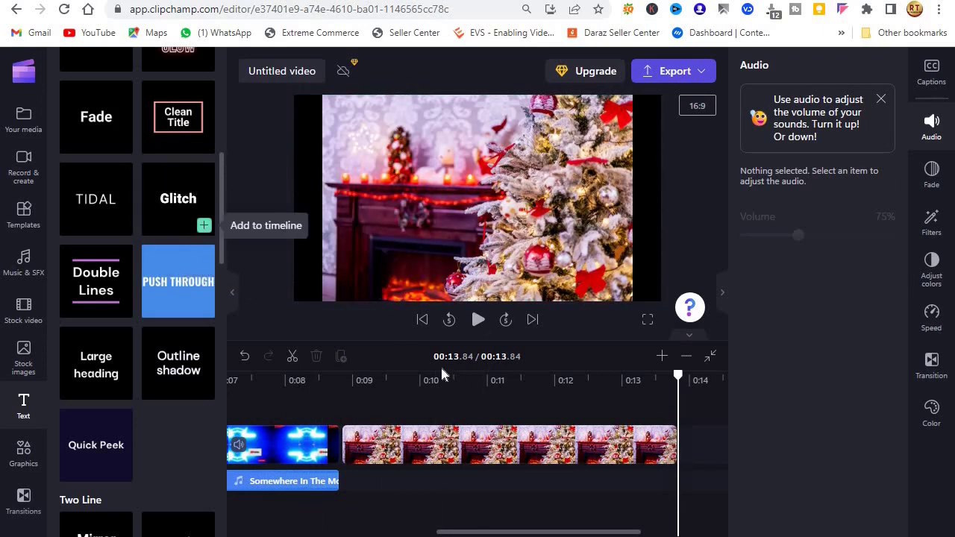
{"action": "left_click", "coordinate": [504, 422]}
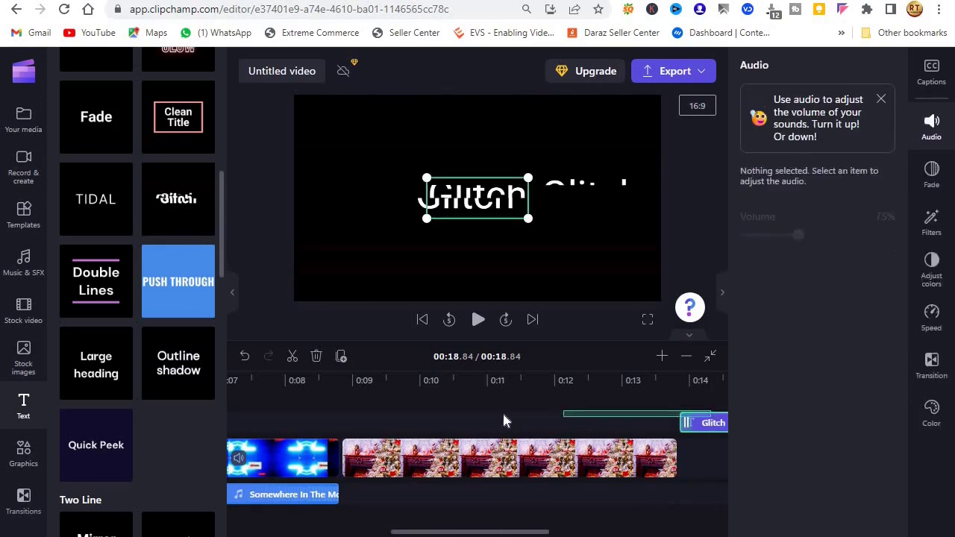
Move the Glitch title on its track so that it lines up with the fireplace image below it.
{"action": "left_click_drag", "start_coordinate": [709, 423], "coordinate": [547, 418]}
{"action": "left_click", "coordinate": [344, 400]}
{"action": "left_click", "coordinate": [587, 432]}
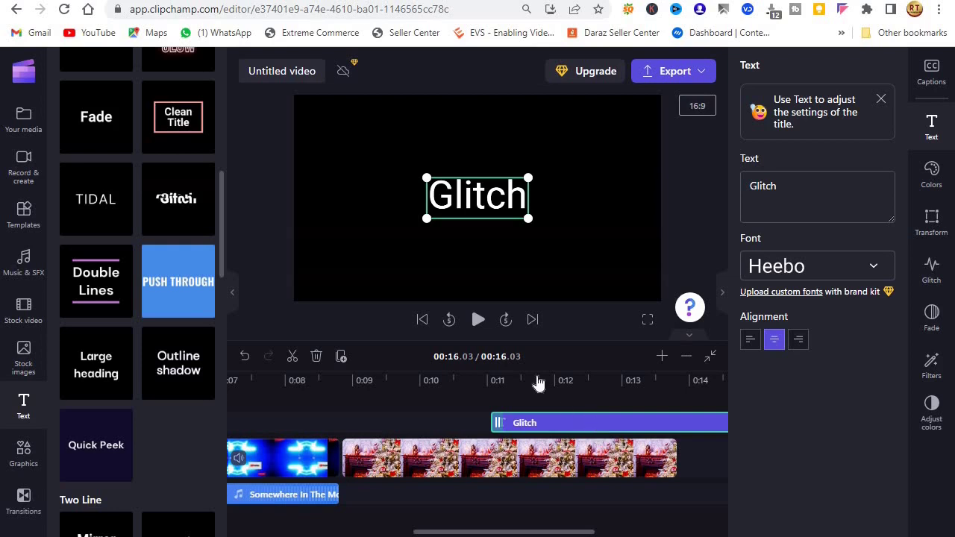
{"action": "right_click", "coordinate": [526, 424]}
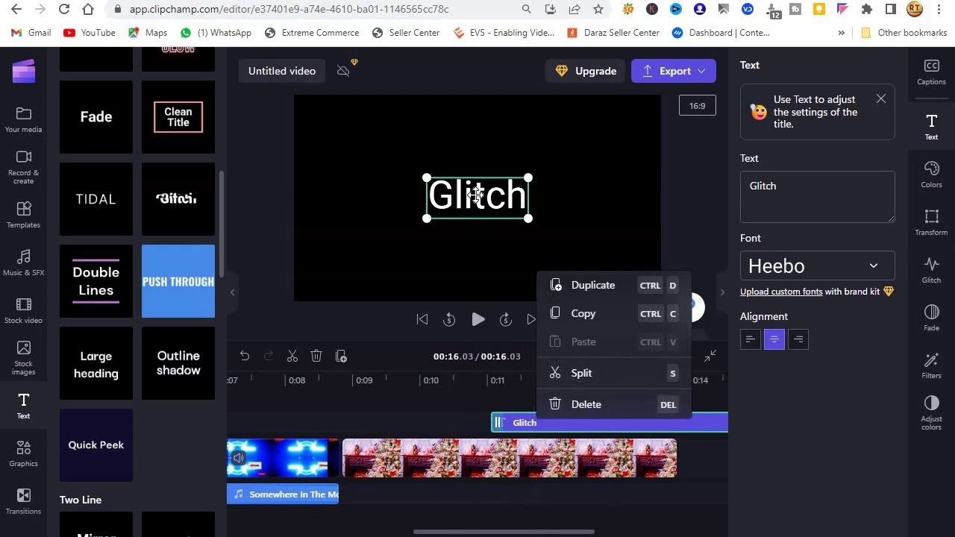
{"action": "left_click_drag", "start_coordinate": [532, 422], "coordinate": [391, 422]}
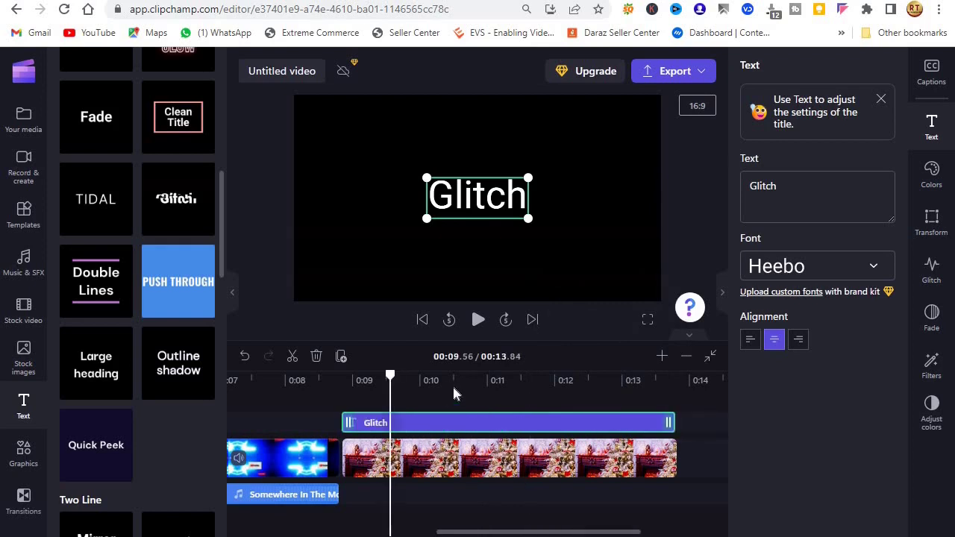
Split the Glitch title at 00:09.56 and remove both pieces from above the fireplace image.
{"action": "key", "text": "s"}
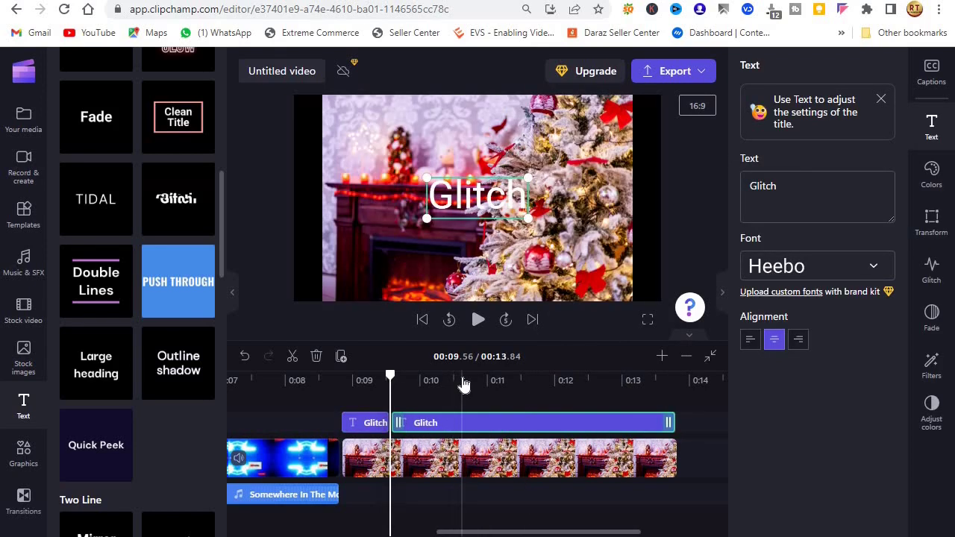
{"action": "key", "text": "Escape"}
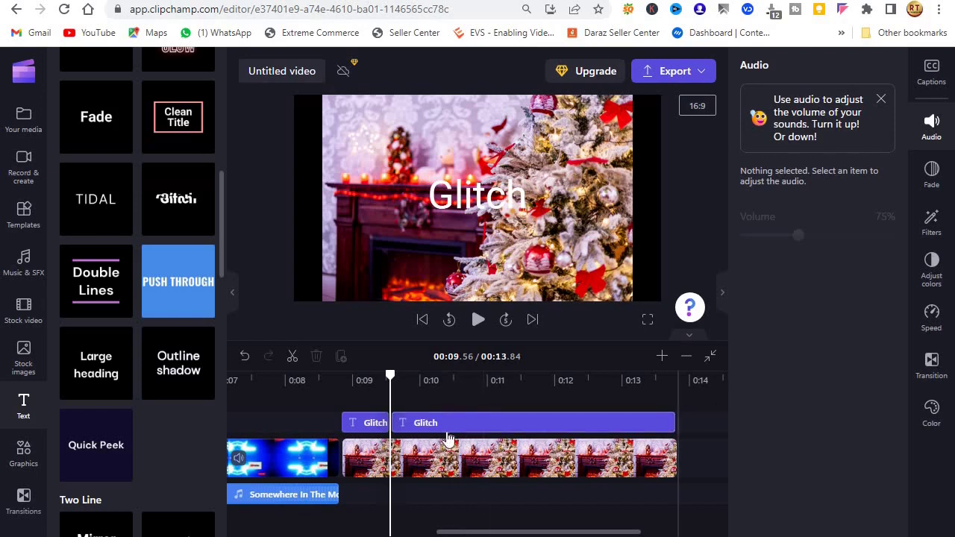
{"action": "left_click", "coordinate": [460, 418]}
{"action": "left_click", "coordinate": [452, 403]}
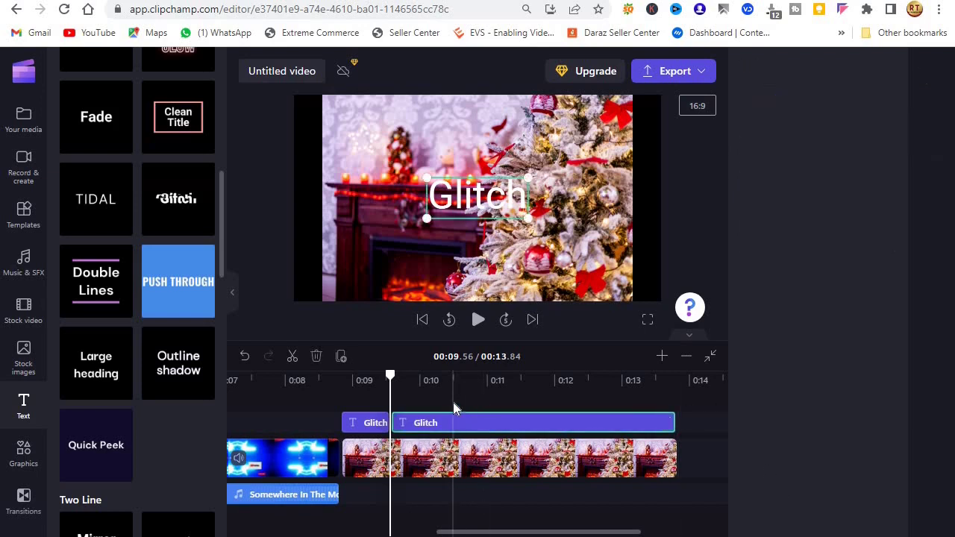
{"action": "left_click", "coordinate": [466, 420]}
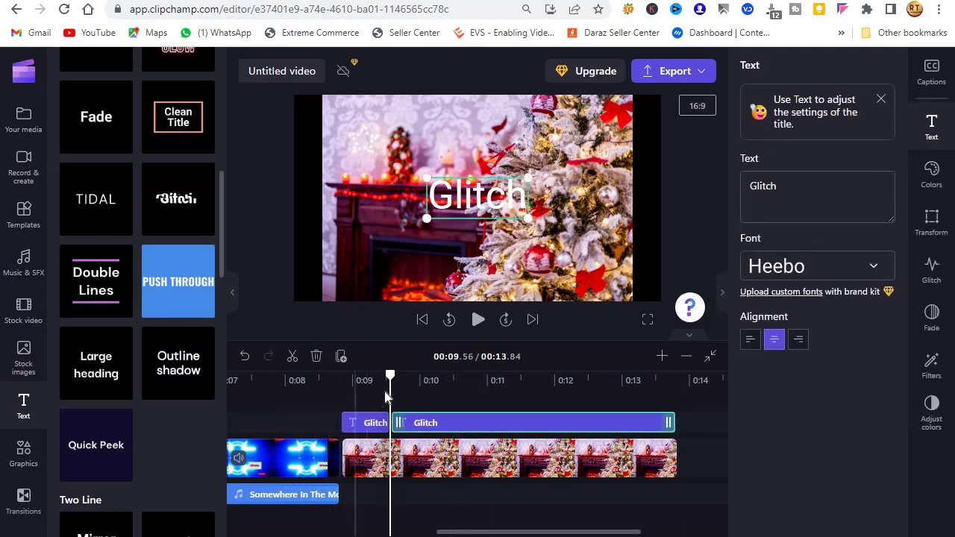
{"action": "left_click_drag", "start_coordinate": [391, 373], "coordinate": [429, 373]}
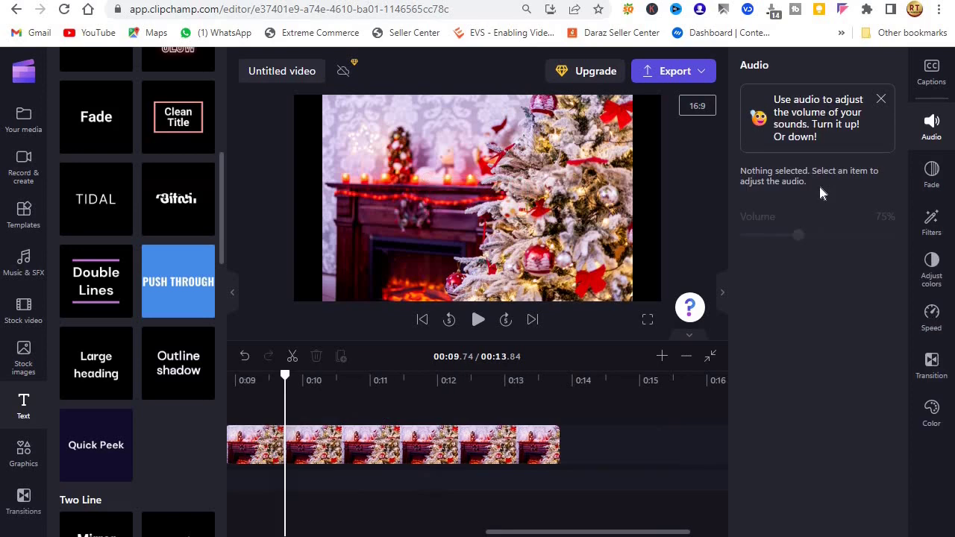
Open the graphics library and look through its stickers, backgrounds, frames, shapes, annotations and GIPHY sections.
{"action": "left_click", "coordinate": [34, 454]}
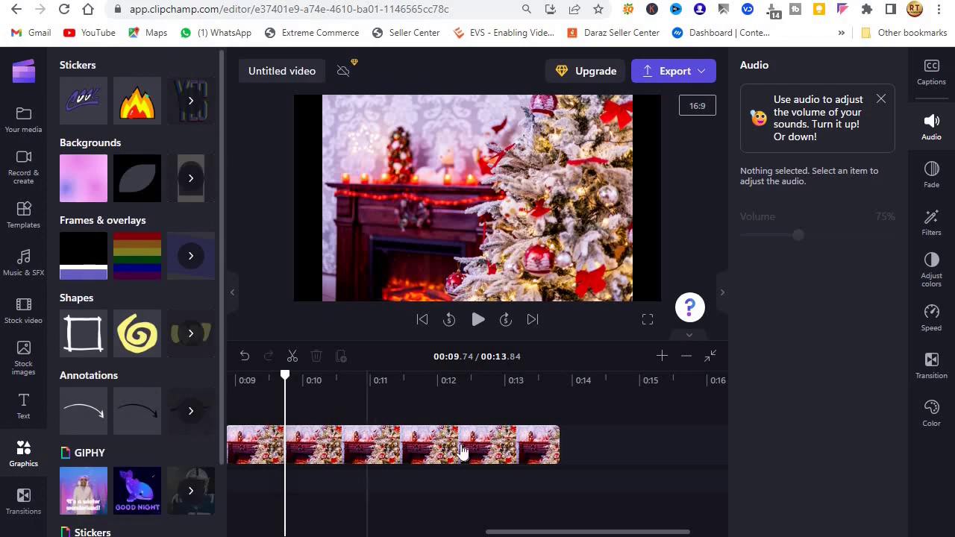
{"action": "scroll", "coordinate": [49, 238], "scroll_direction": "down", "scroll_amount": 1}
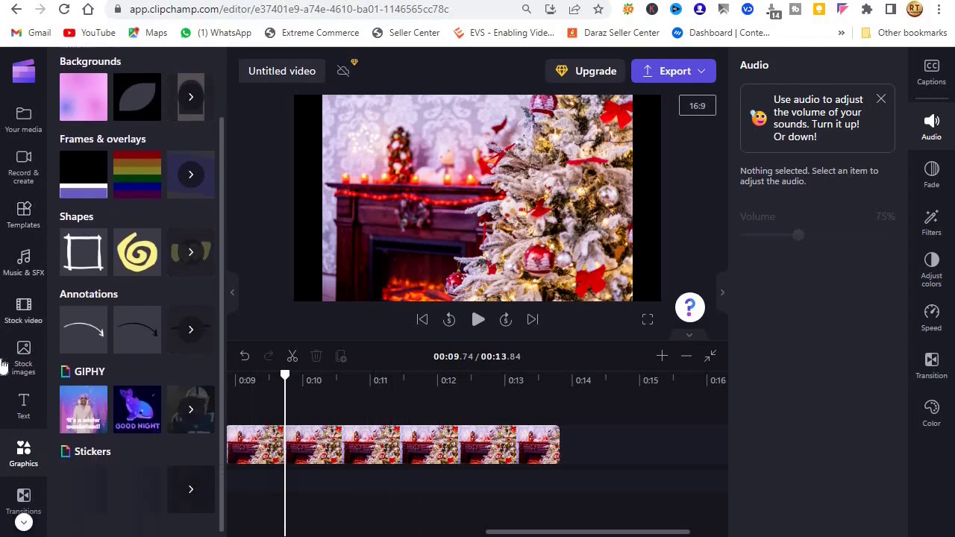
{"action": "scroll", "coordinate": [34, 450], "scroll_direction": "down", "scroll_amount": 1}
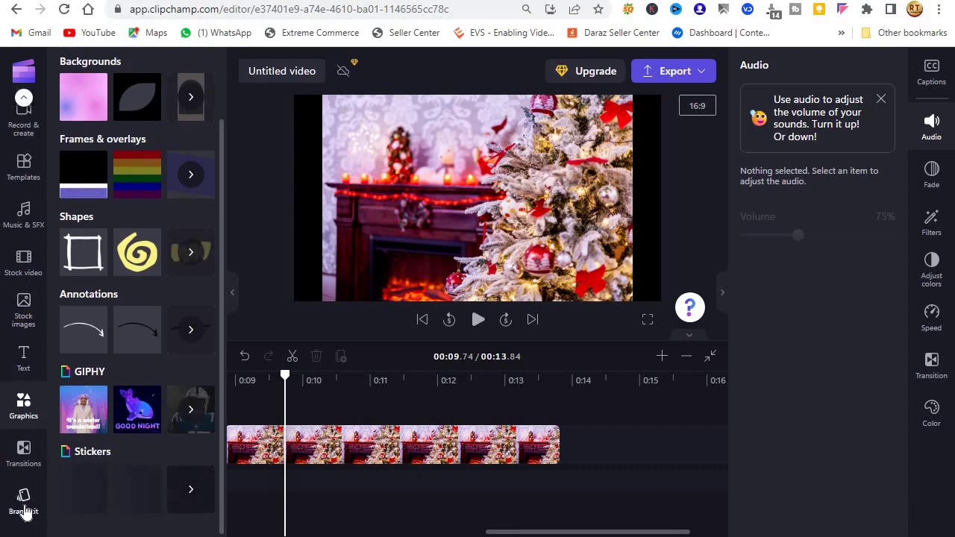
{"action": "scroll", "coordinate": [25, 510], "scroll_direction": "up", "scroll_amount": 1}
{"action": "scroll", "coordinate": [165, 119], "scroll_direction": "up", "scroll_amount": 1}
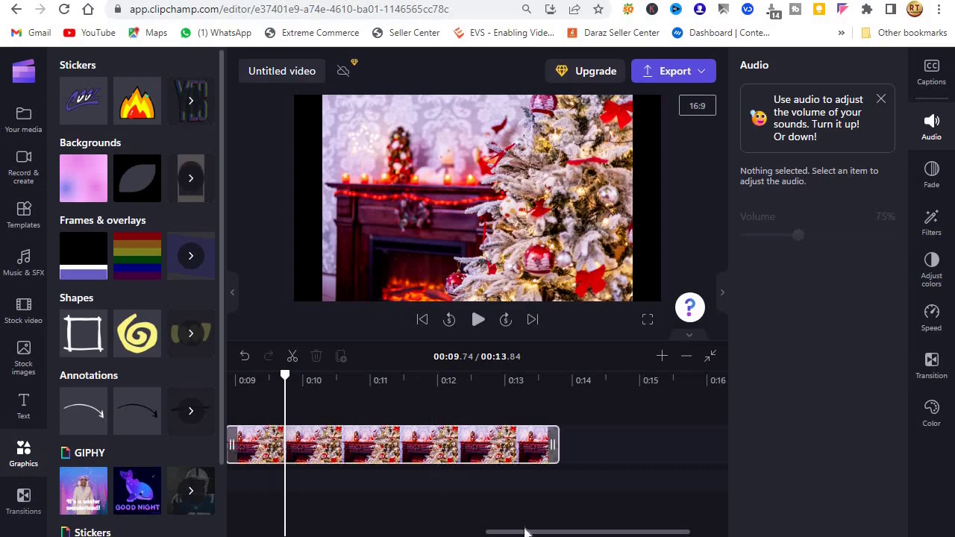
Review the clips along the timeline, and play the video from 00:04.37.
{"action": "left_click_drag", "start_coordinate": [525, 532], "coordinate": [272, 532]}
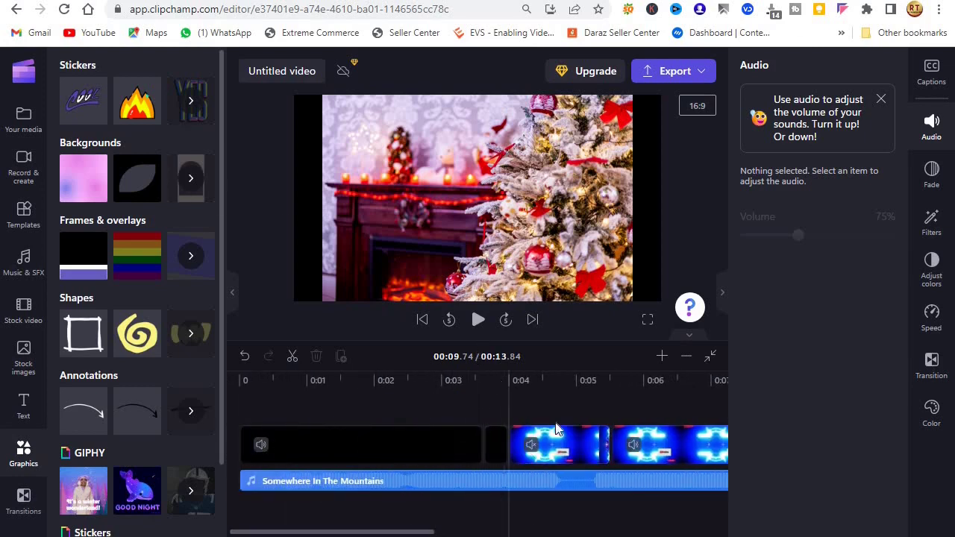
{"action": "left_click_drag", "start_coordinate": [395, 531], "coordinate": [608, 531]}
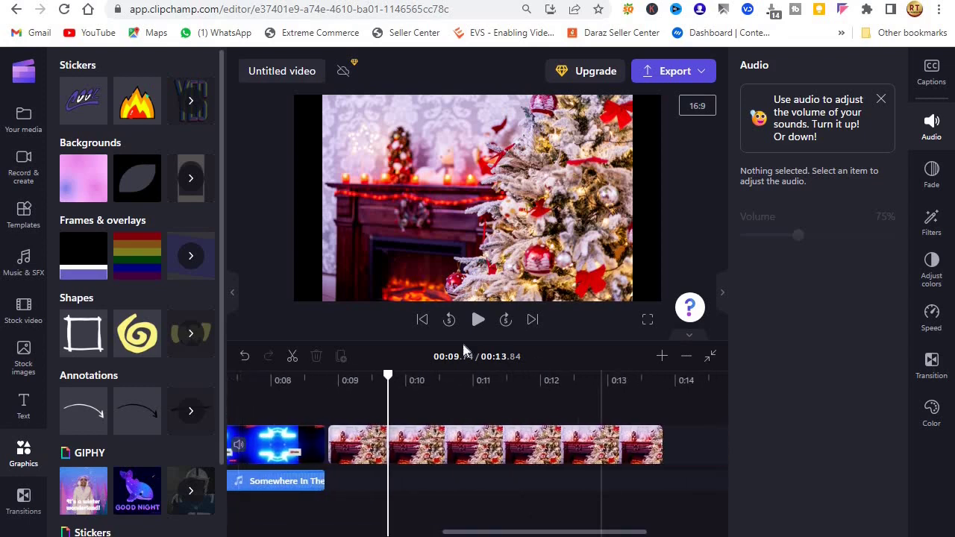
{"action": "left_click", "coordinate": [345, 384]}
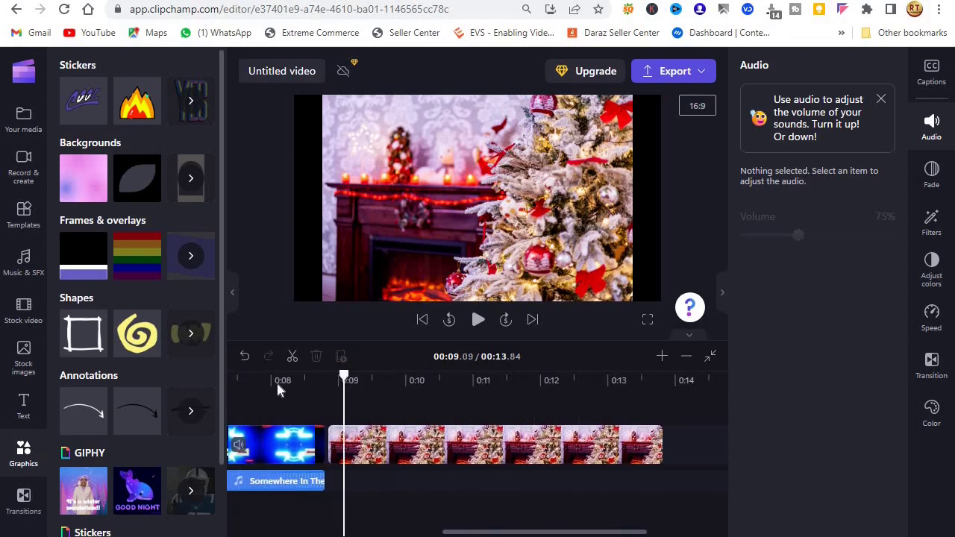
{"action": "left_click_drag", "start_coordinate": [276, 382], "coordinate": [200, 397]}
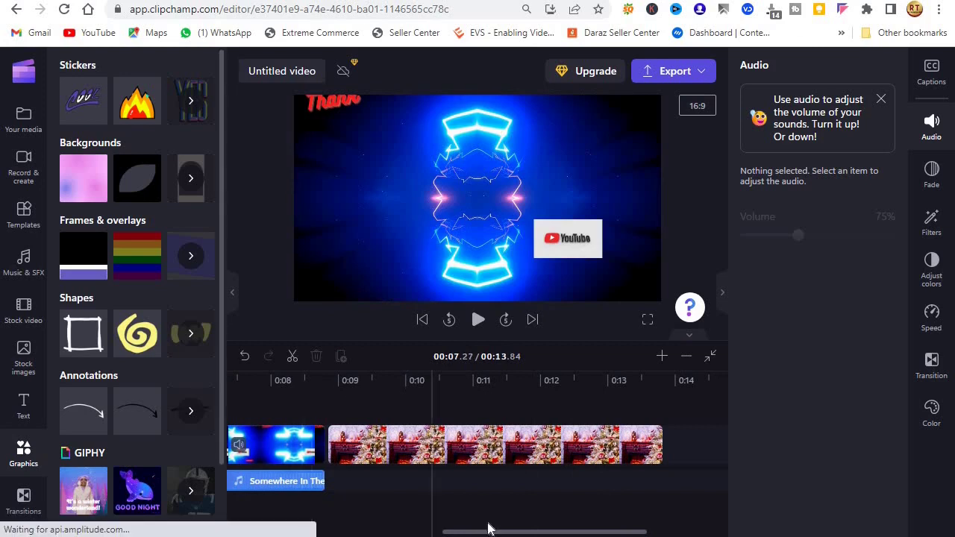
{"action": "left_click_drag", "start_coordinate": [457, 528], "coordinate": [330, 528]}
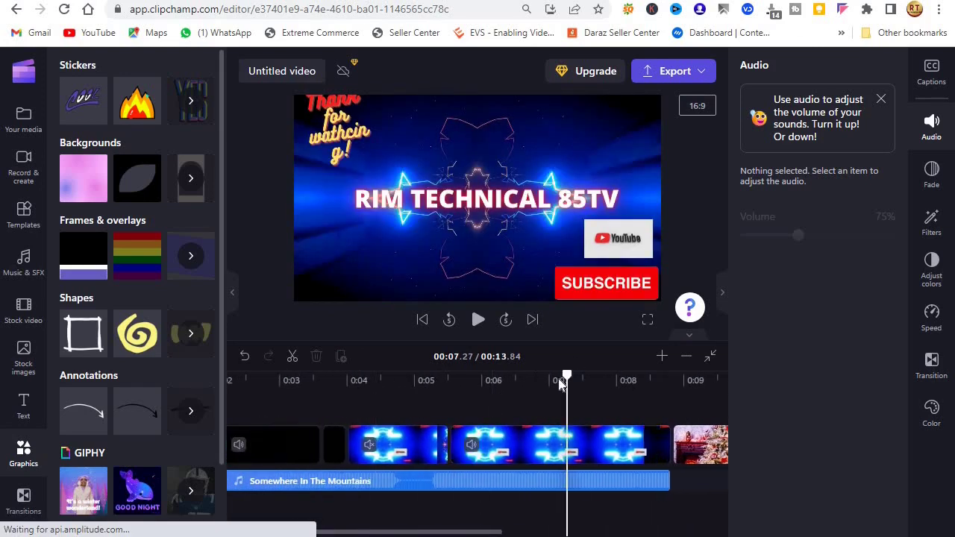
{"action": "left_click_drag", "start_coordinate": [561, 385], "coordinate": [374, 408]}
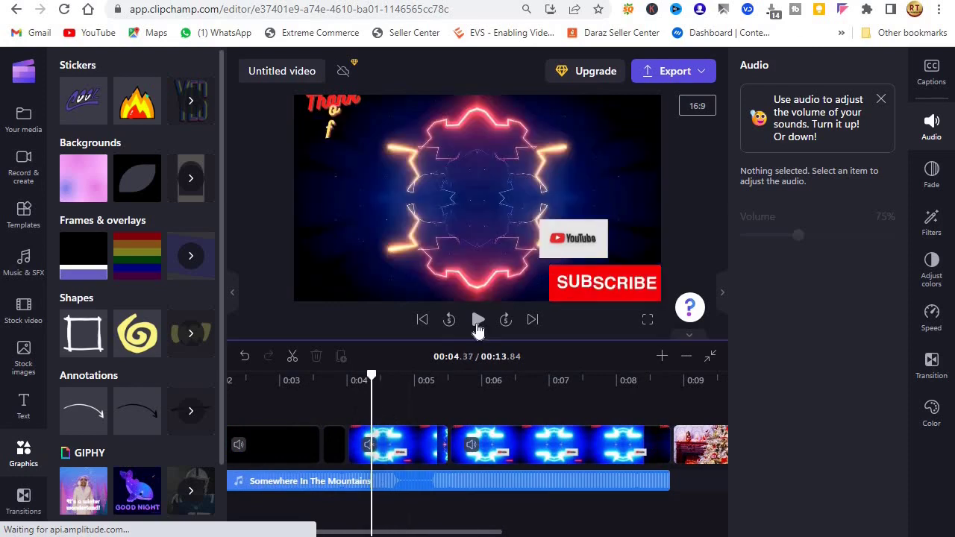
{"action": "left_click", "coordinate": [478, 319]}
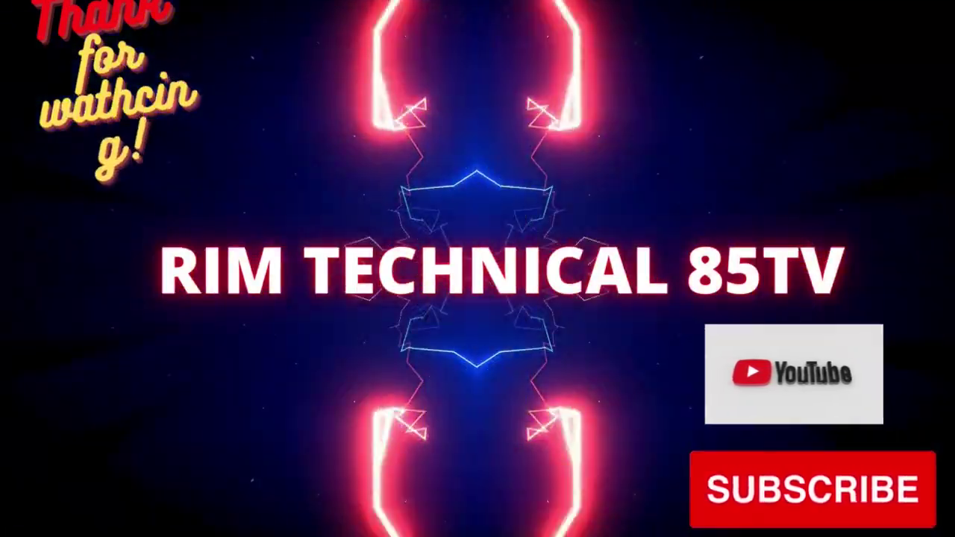